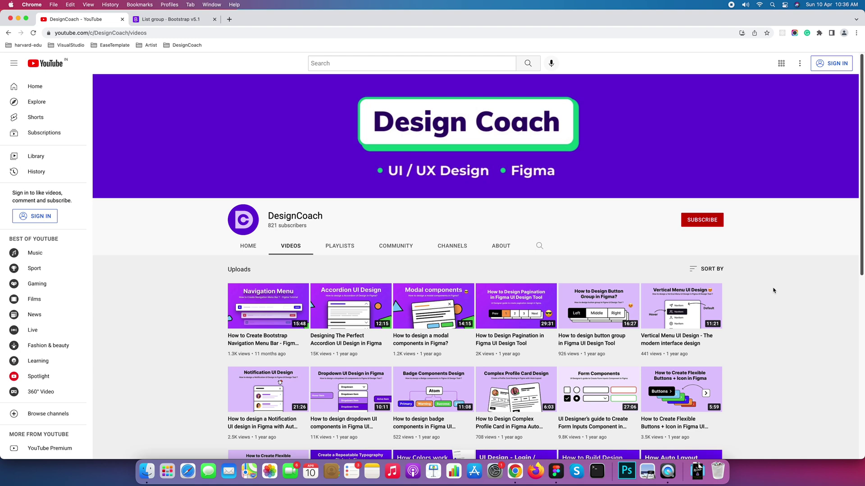
# Review the Bootstrap v5.1 List group documentation, from the basic example through the active, disabled and link item variants
pyautogui.click(174, 19)
pyautogui.scroll(4, 490, 279)
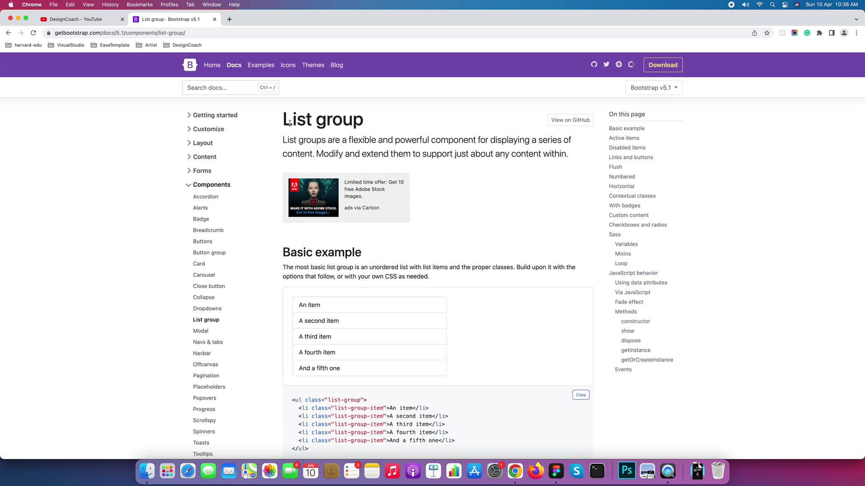
pyautogui.moveTo(285, 120); pyautogui.dragTo(396, 133)
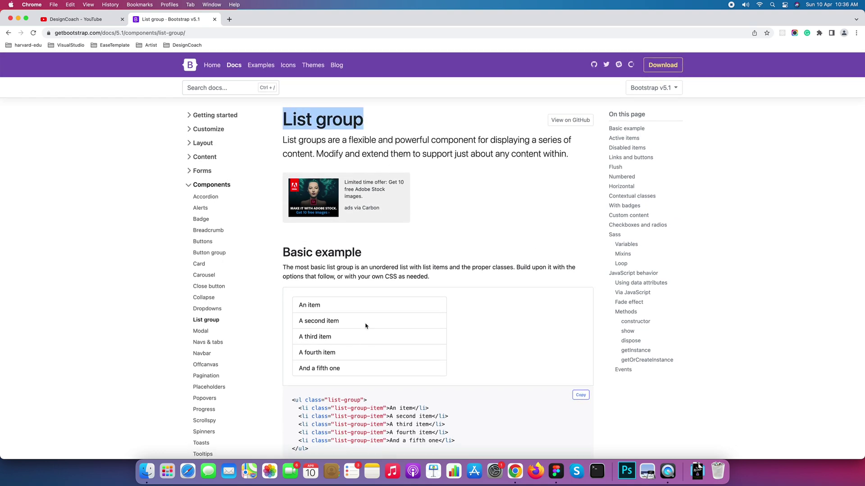
pyautogui.scroll(-10, 366, 326)
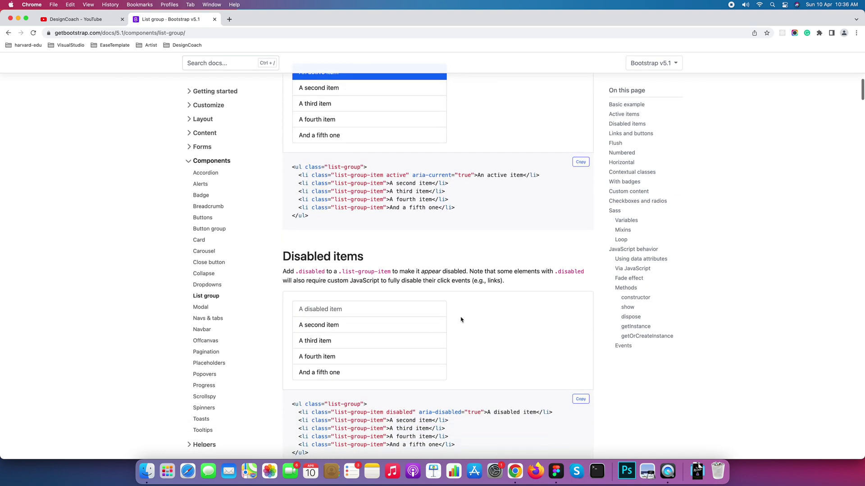
pyautogui.scroll(-5, 461, 319)
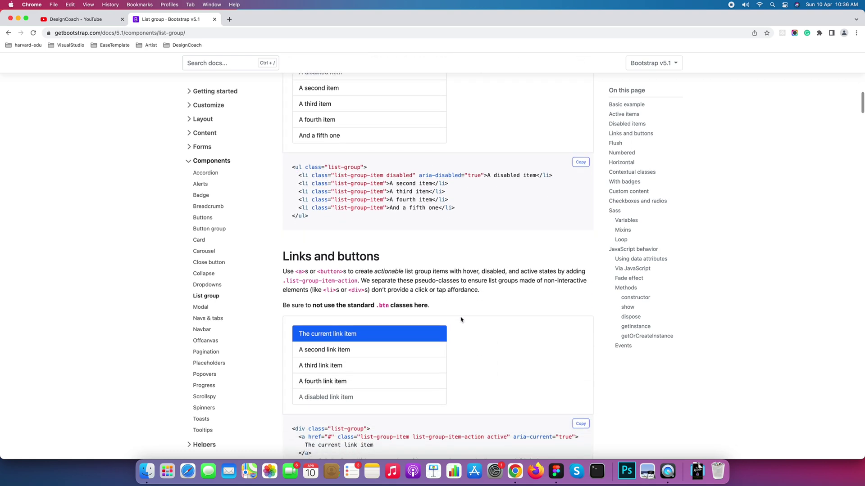
pyautogui.click(72, 19)
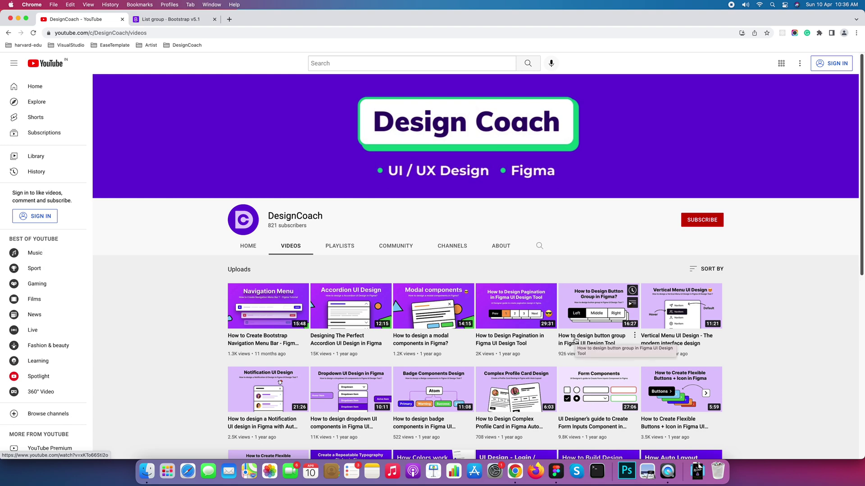
# Switch to Figma and look over the Bootstrap UI Kit page's style and component frames
pyautogui.click(566, 470)
pyautogui.scroll(-10, 457, 279)
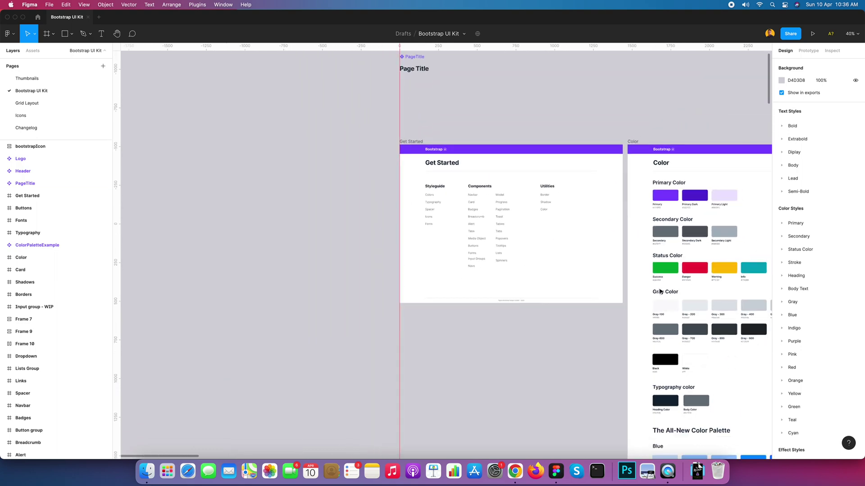
pyautogui.hscroll(5, 533, 274)
pyautogui.hscroll(15, 533, 274)
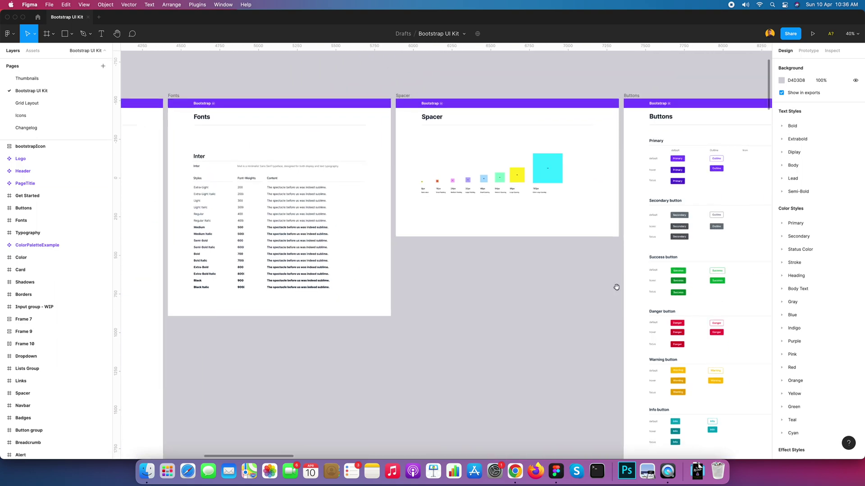
pyautogui.hscroll(5, 513, 273)
pyautogui.scroll(-8, 509, 268)
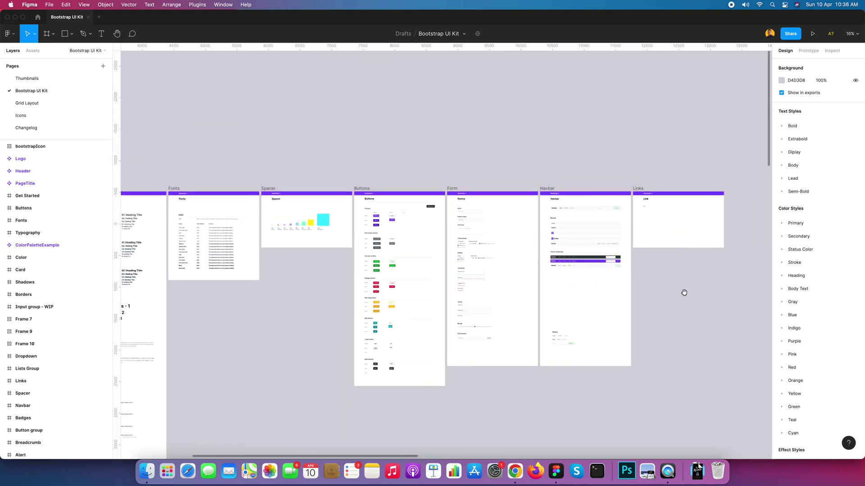
pyautogui.scroll(-5, 520, 281)
pyautogui.scroll(-5, 508, 203)
pyautogui.hscroll(-2, 508, 203)
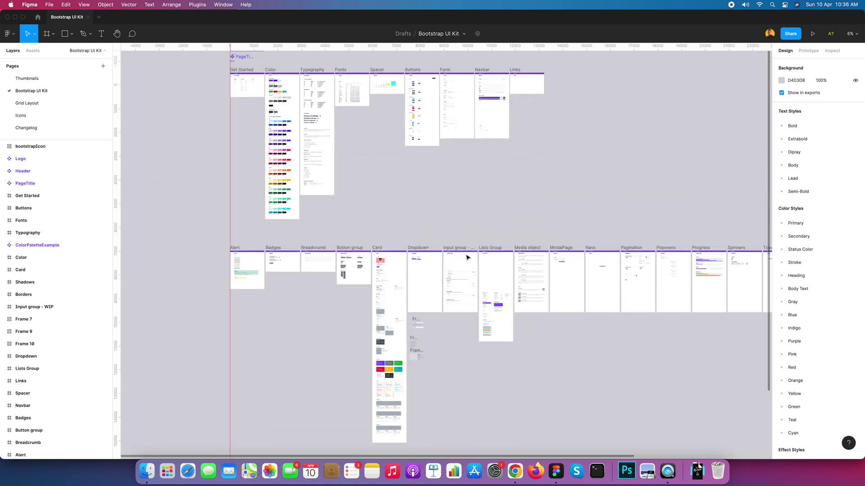
# Examine the Lists Group frame, including its existing list examples and the empty area under the List Group title
pyautogui.scroll(5, 397, 272)
pyautogui.scroll(5, 606, 267)
pyautogui.scroll(-6, 606, 267)
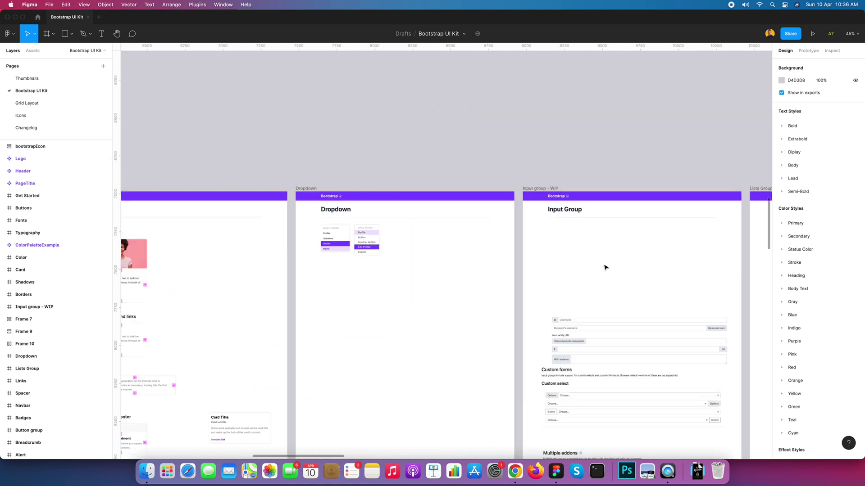
pyautogui.moveTo(740, 300); pyautogui.dragTo(407, 252)
pyautogui.scroll(8, 398, 242)
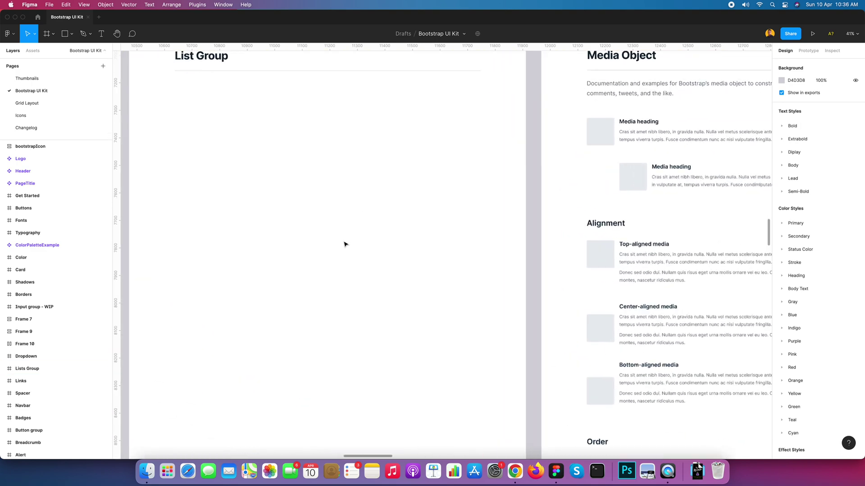
pyautogui.scroll(-8, 471, 281)
pyautogui.hscroll(2, 477, 279)
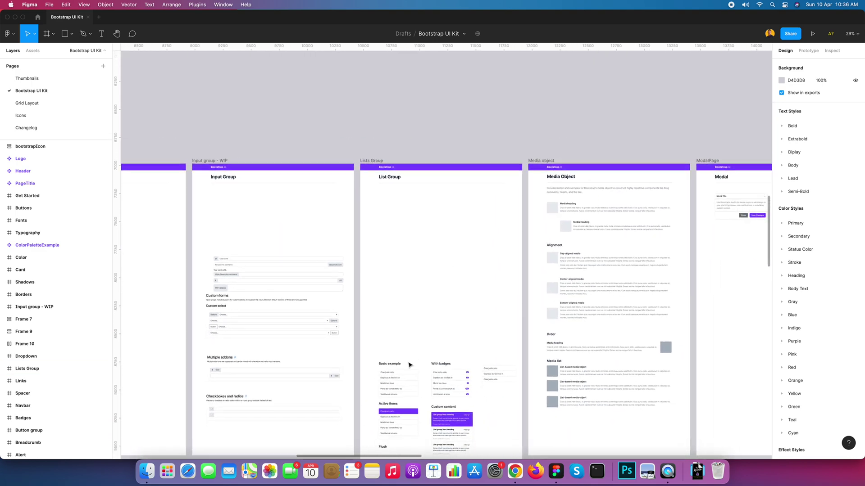
pyautogui.click(395, 393)
pyautogui.scroll(5, 393, 383)
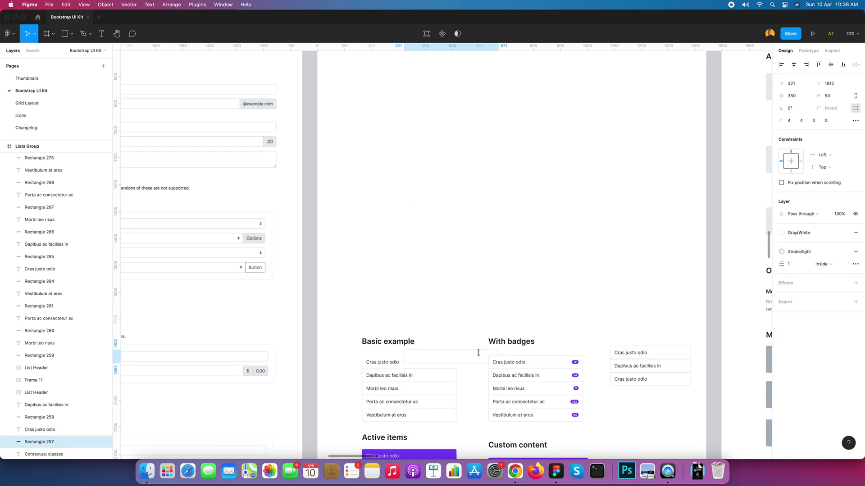
pyautogui.click(459, 312)
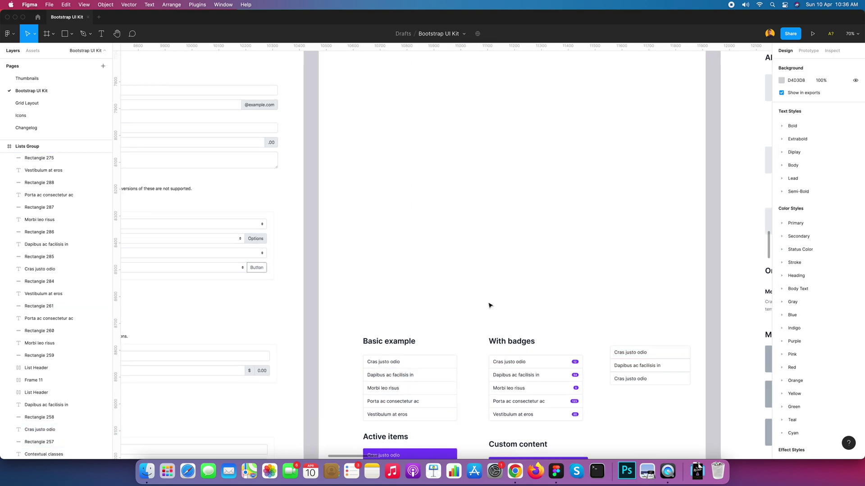
pyautogui.scroll(-5, 486, 302)
pyautogui.click(457, 188)
pyautogui.scroll(3, 459, 192)
pyautogui.scroll(5, 459, 196)
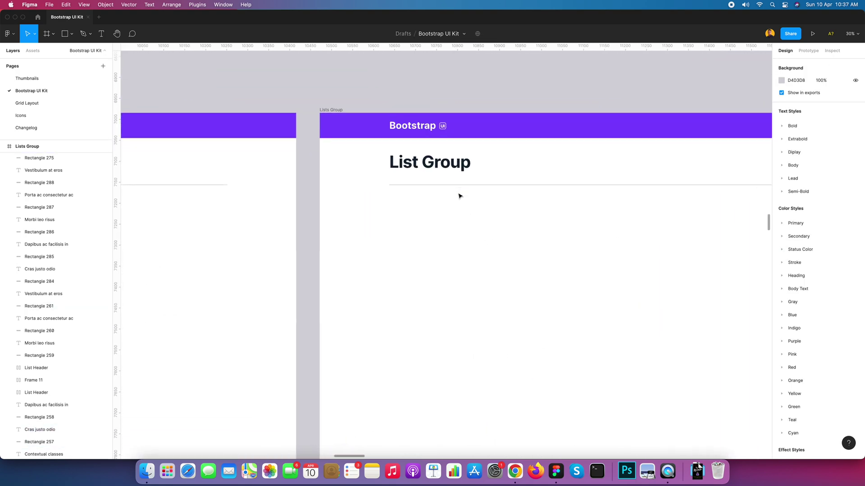
pyautogui.hscroll(2, 469, 242)
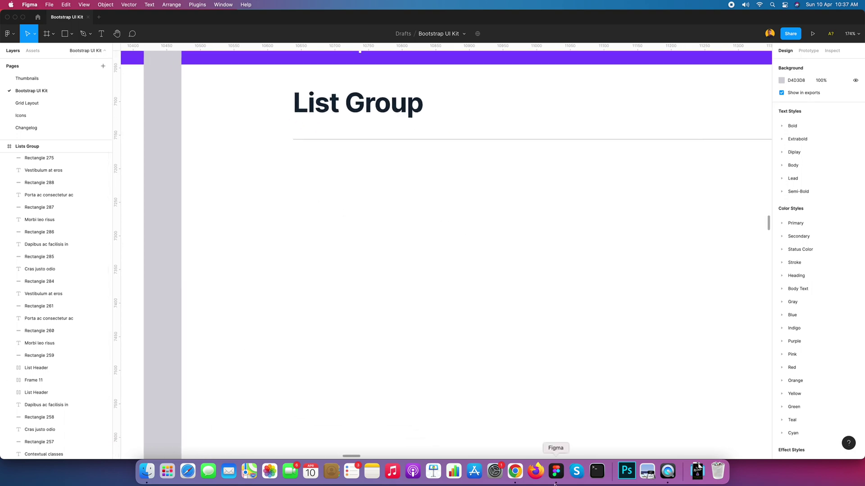
# Switch to Chrome and copy the "An item" text from the basic example in the Bootstrap List group documentation
pyautogui.click(515, 471)
pyautogui.hotkey('ctrl', 'Tab')
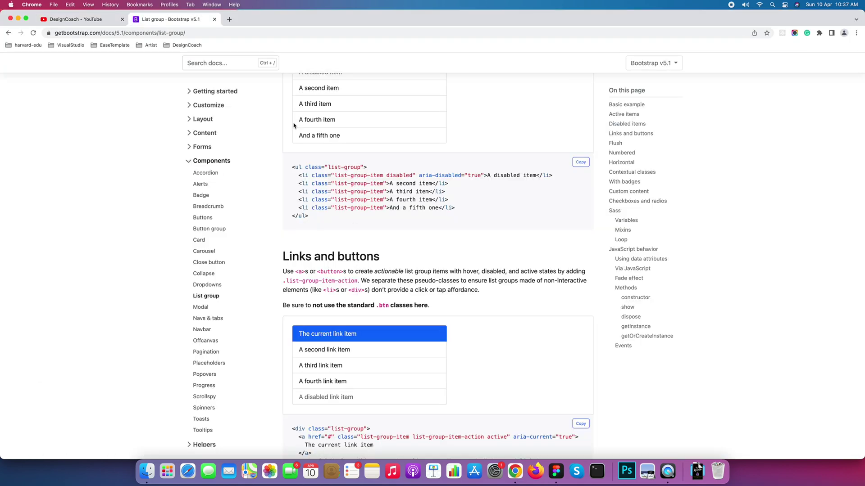
pyautogui.scroll(20, 294, 126)
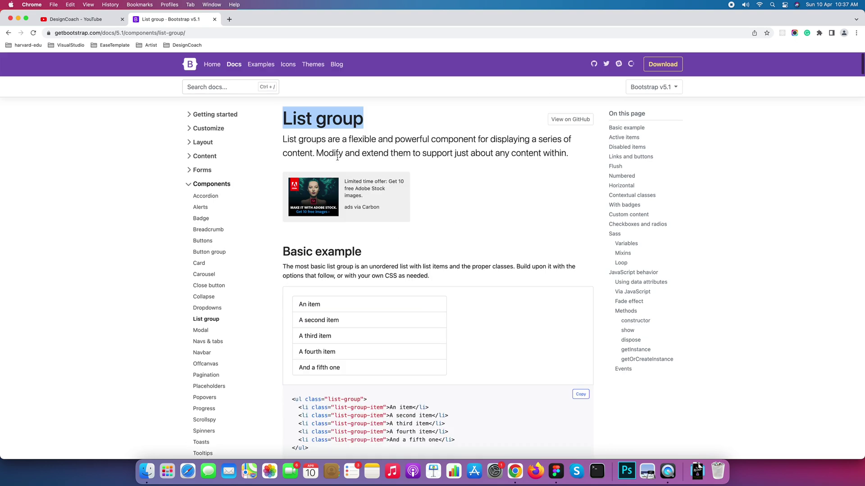
pyautogui.moveTo(322, 305); pyautogui.dragTo(300, 306)
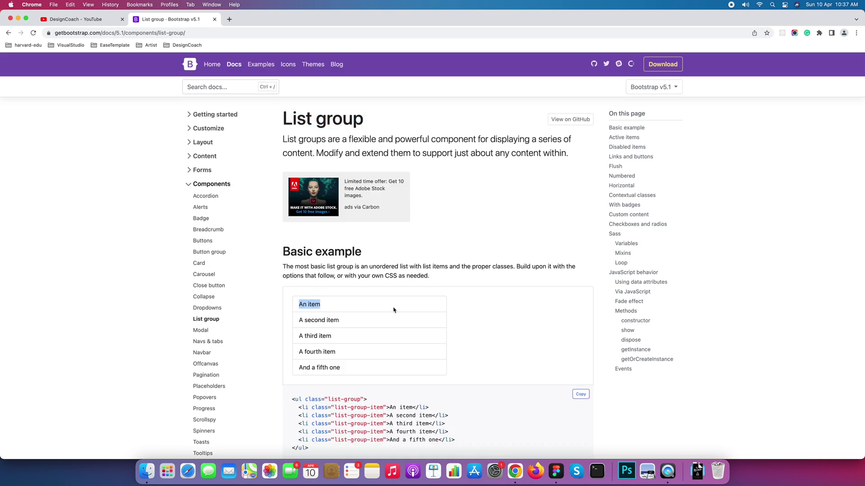
pyautogui.press('super+c')
# Switch to Figma and paste "An item" as a new text layer in the empty area below the List Group title
pyautogui.press('super+Tab')
pyautogui.press('t')
pyautogui.click(349, 234)
pyautogui.press('super+v')
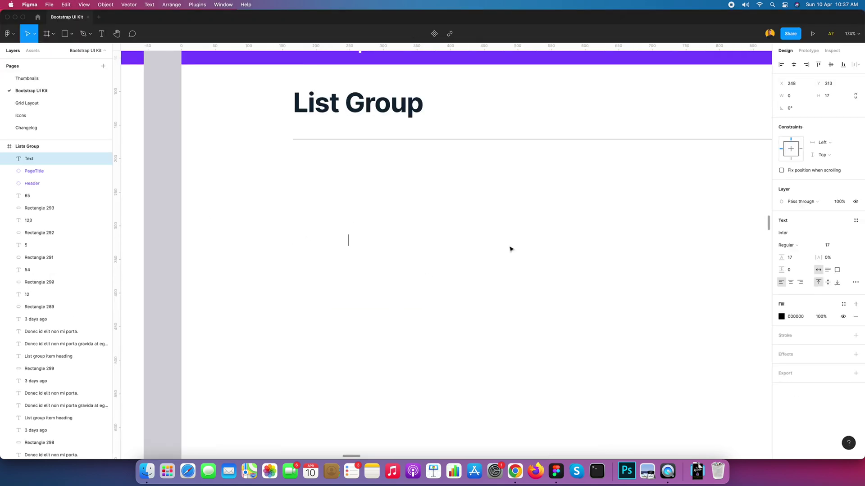
pyautogui.click(517, 249)
pyautogui.moveTo(371, 243)
pyautogui.mouseDown()
pyautogui.moveTo(413, 243)
pyautogui.moveTo(385, 250)
pyautogui.mouseUp()
# Add auto layout to the "An item" text and rename the resulting frame ListItemText
pyautogui.rightClick(385, 250)
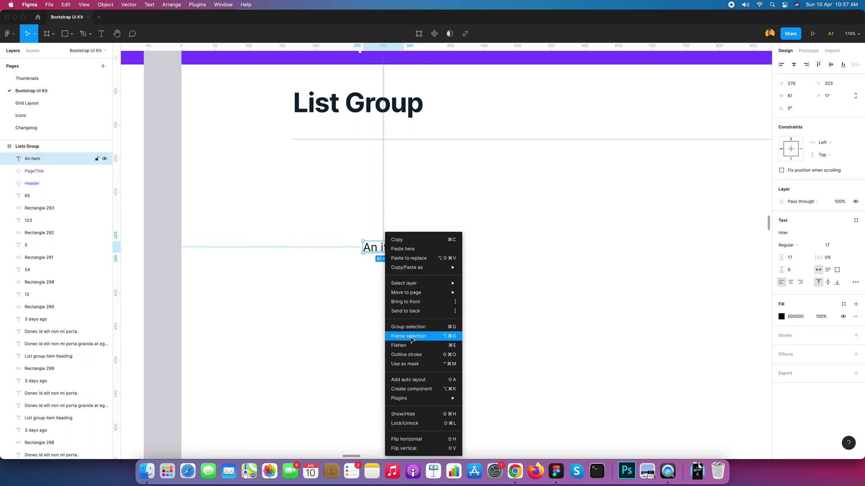
pyautogui.press('Escape')
pyautogui.rightClick(392, 249)
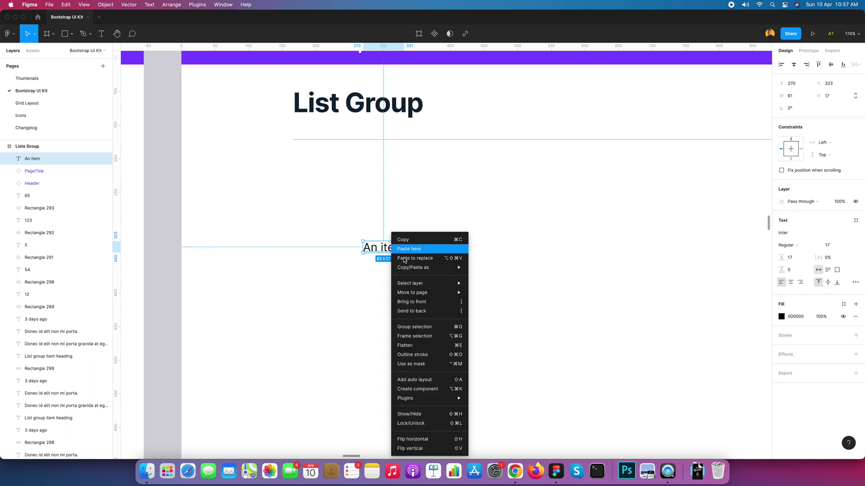
pyautogui.click(407, 381)
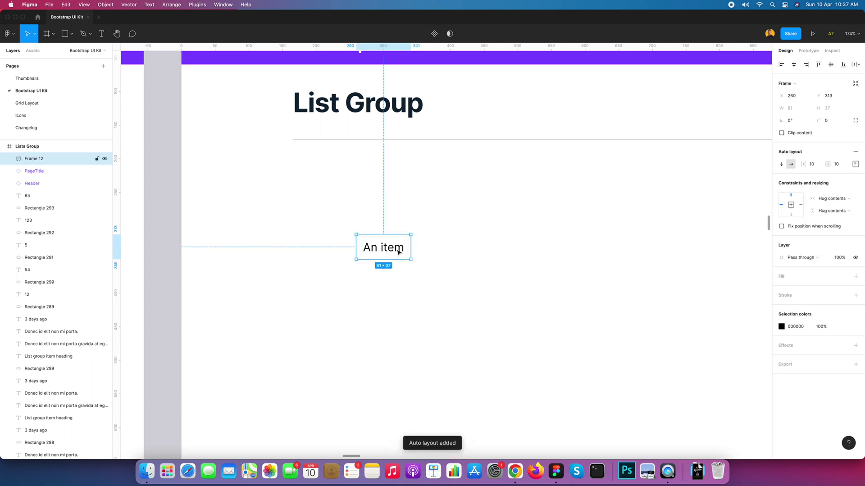
pyautogui.press('super+r')
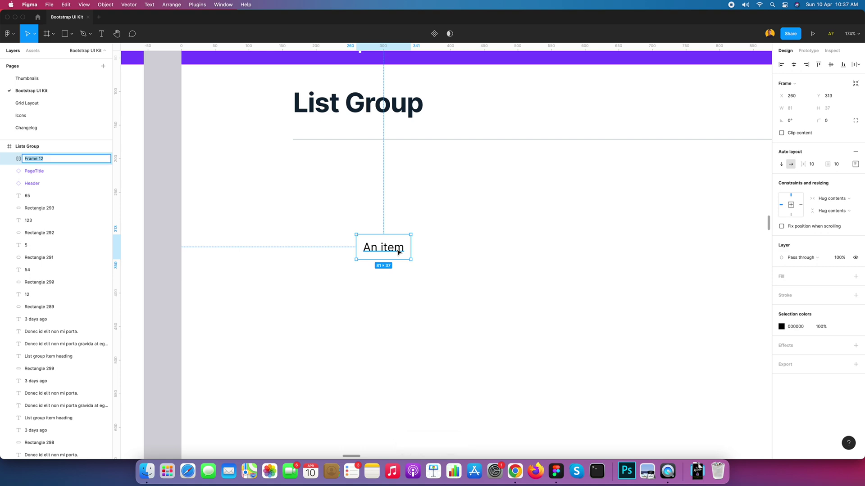
pyautogui.write('ListItemText')
pyautogui.press('Return')
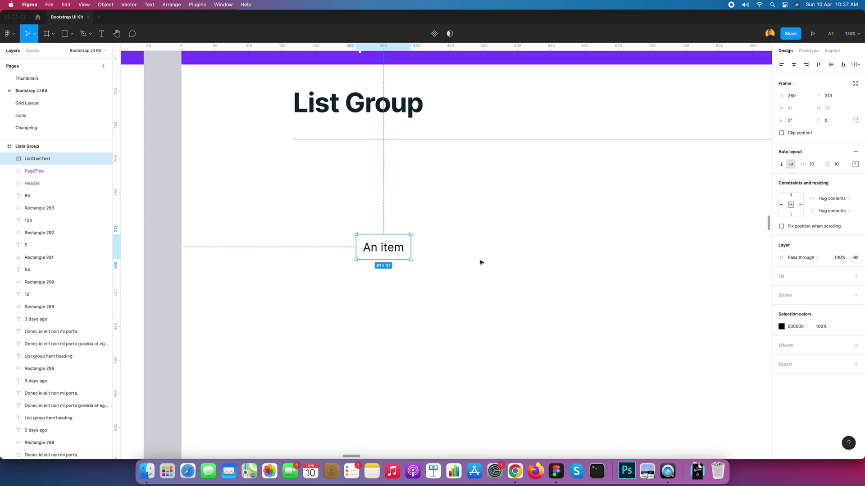
pyautogui.click(71, 34)
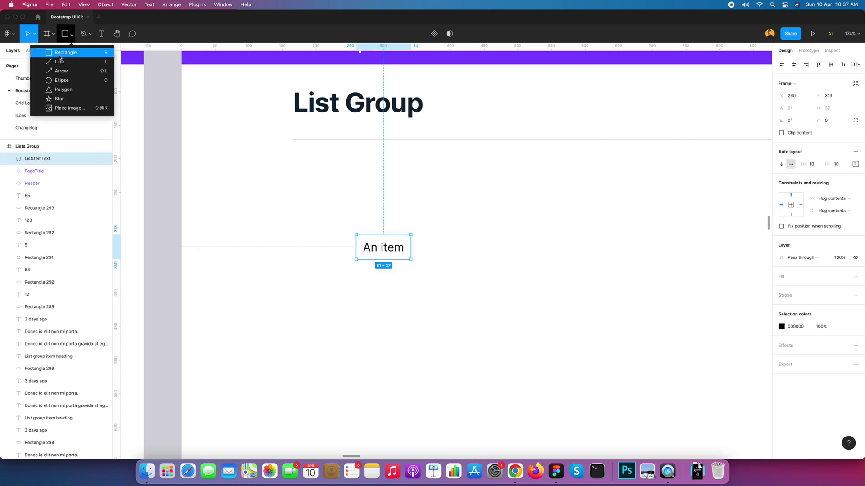
pyautogui.click(62, 65)
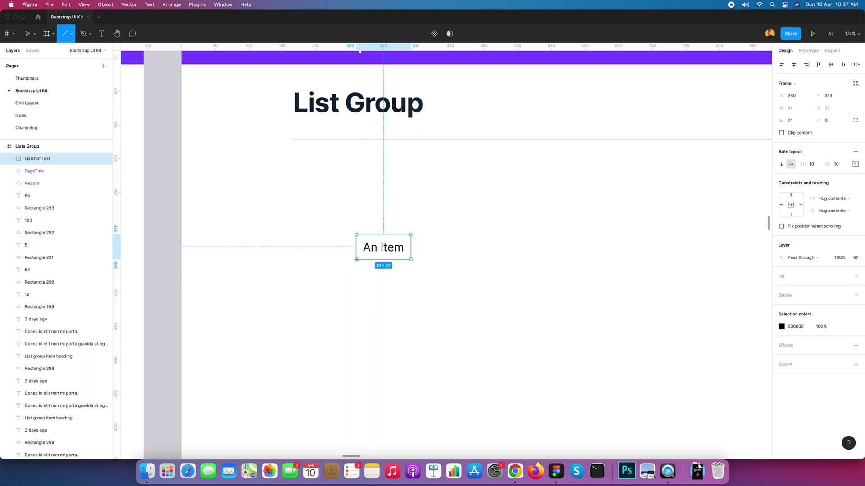
pyautogui.moveTo(357, 260); pyautogui.dragTo(422, 266)
pyautogui.press('super+z')
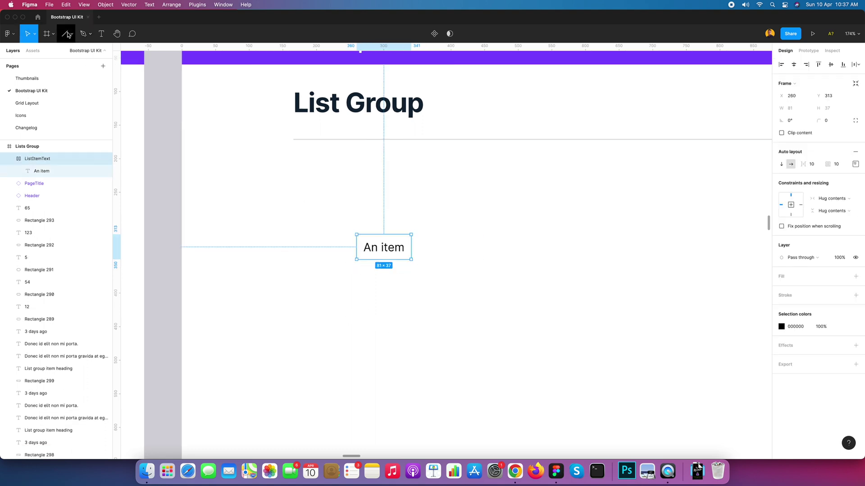
# Draw a horizontal line just below the ListItemText frame and set its width to 280
pyautogui.press('l')
pyautogui.moveTo(356, 266); pyautogui.dragTo(539, 285)
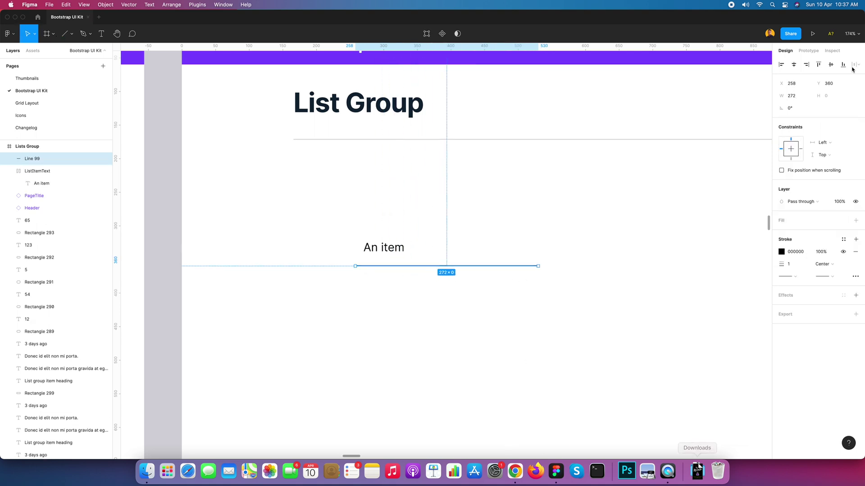
pyautogui.click(797, 100)
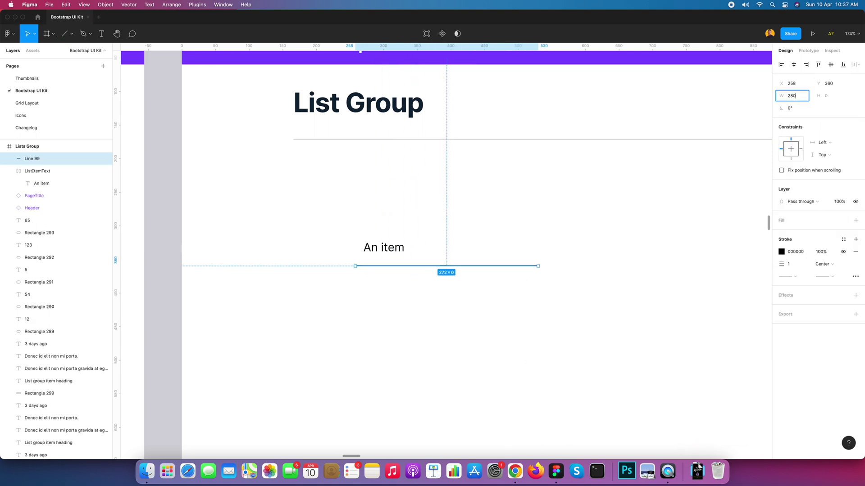
pyautogui.write('280')
pyautogui.press('Return')
pyautogui.click(422, 218)
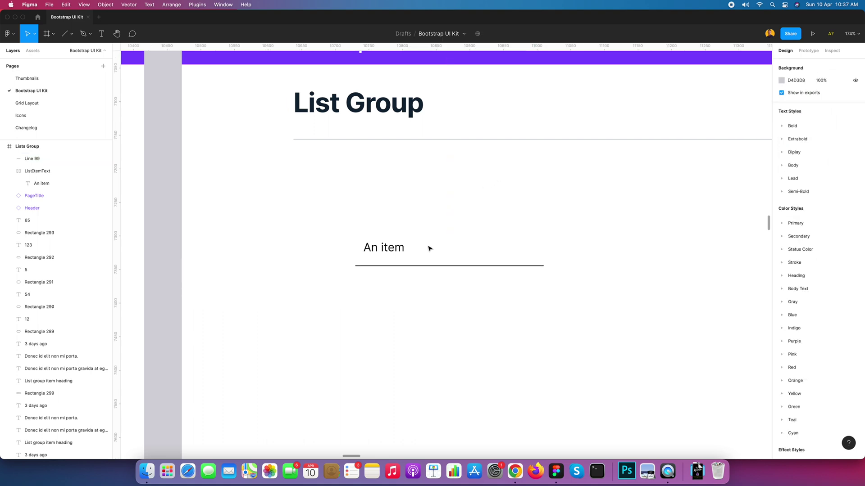
# Apply the Stroke/light color style to the line below "An item"
pyautogui.click(466, 265)
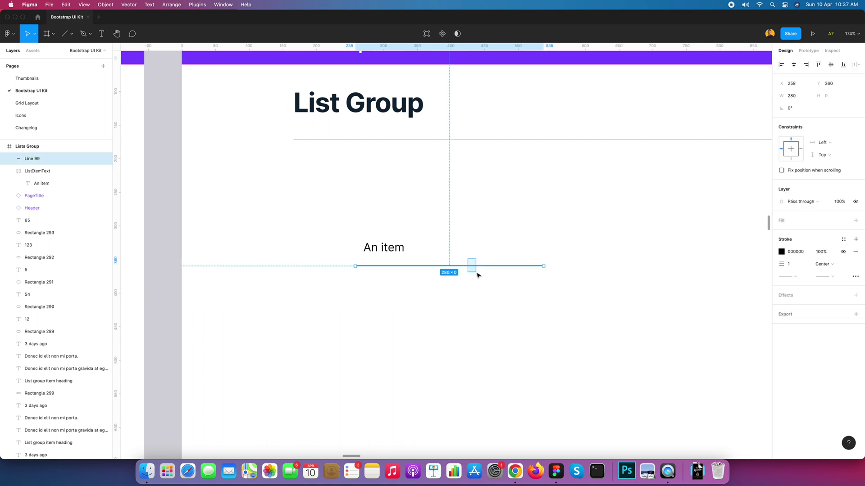
pyautogui.click(843, 239)
pyautogui.click(787, 378)
pyautogui.click(527, 309)
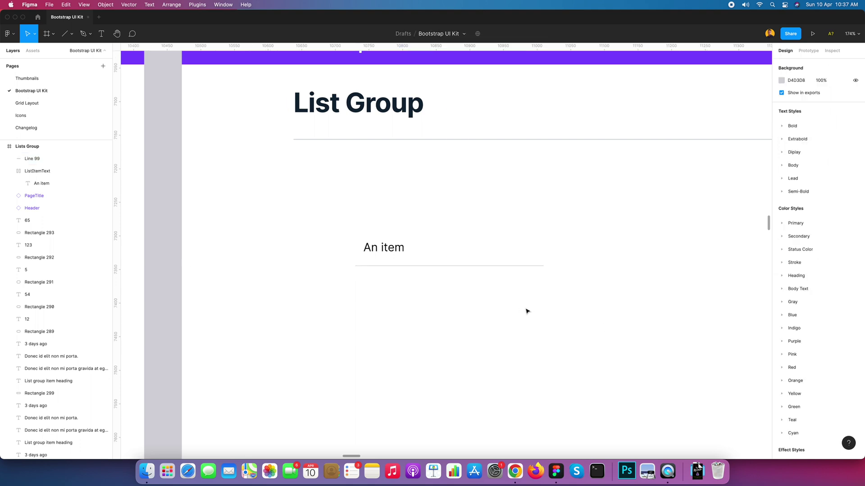
# Add auto layout to the divider line and move the resulting frame slightly farther below the "An item" text
pyautogui.click(521, 266)
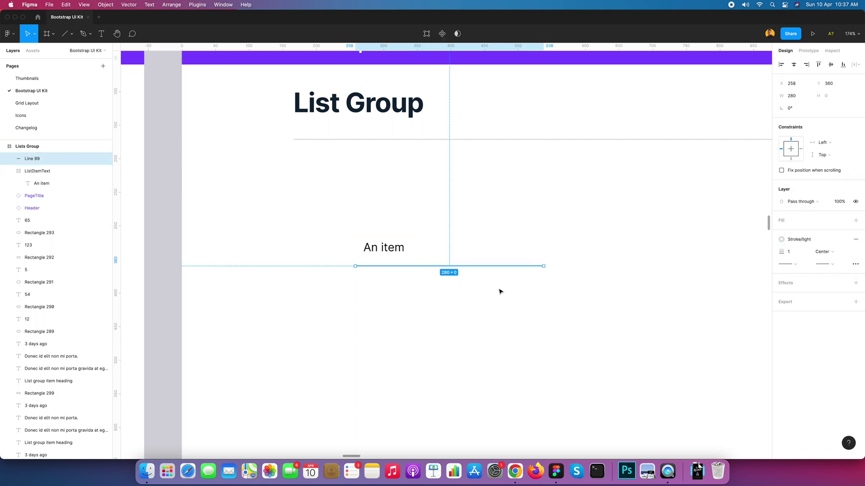
pyautogui.rightClick(534, 269)
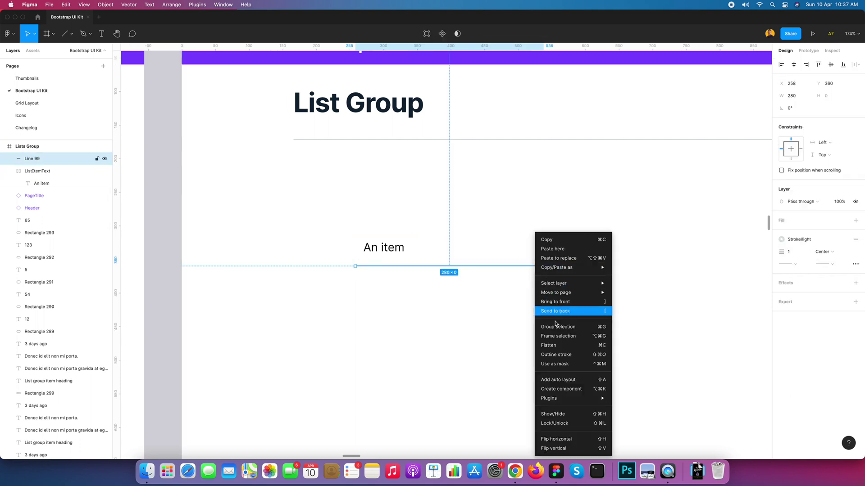
pyautogui.click(561, 381)
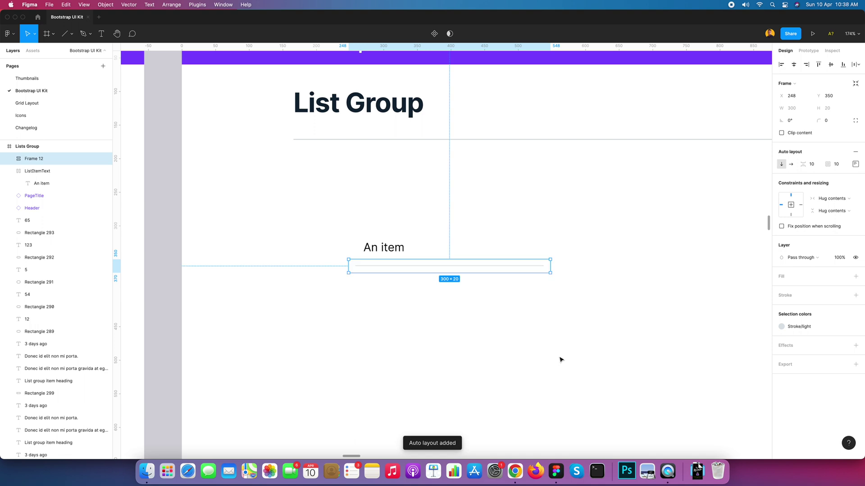
pyautogui.moveTo(477, 269)
pyautogui.mouseDown()
pyautogui.moveTo(469, 268)
pyautogui.moveTo(476, 275)
pyautogui.mouseUp()
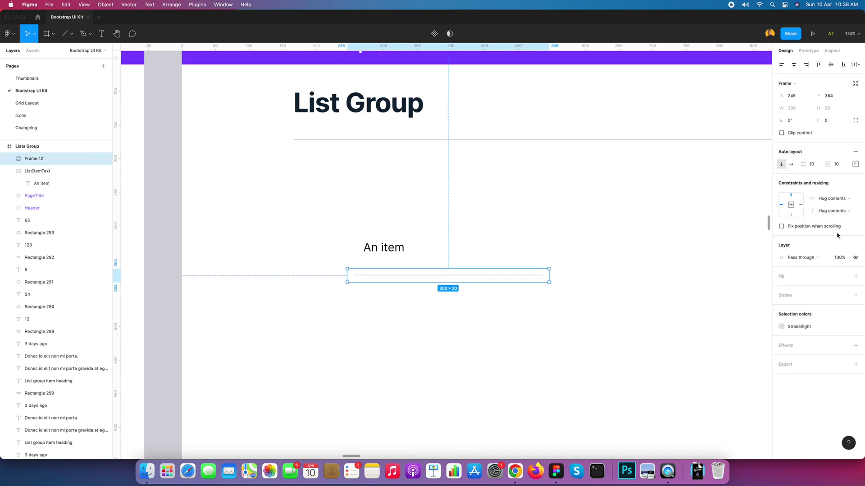
# Set the divider frame's auto layout item spacing and padding to 0
pyautogui.click(813, 166)
pyautogui.press('Tab')
pyautogui.write('0')
pyautogui.press('Tab')
pyautogui.click(445, 349)
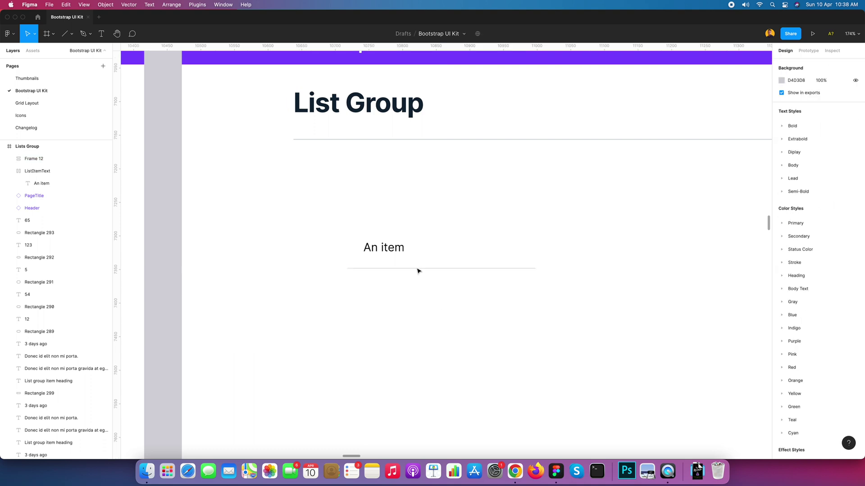
# Left-align the divider frame with the ListItemText frame and set the vertical spacing between them to 1
pyautogui.scroll(5, 407, 268)
pyautogui.click(406, 272)
pyautogui.keyDown('shift'); pyautogui.click(392, 245); pyautogui.keyUp('shift')
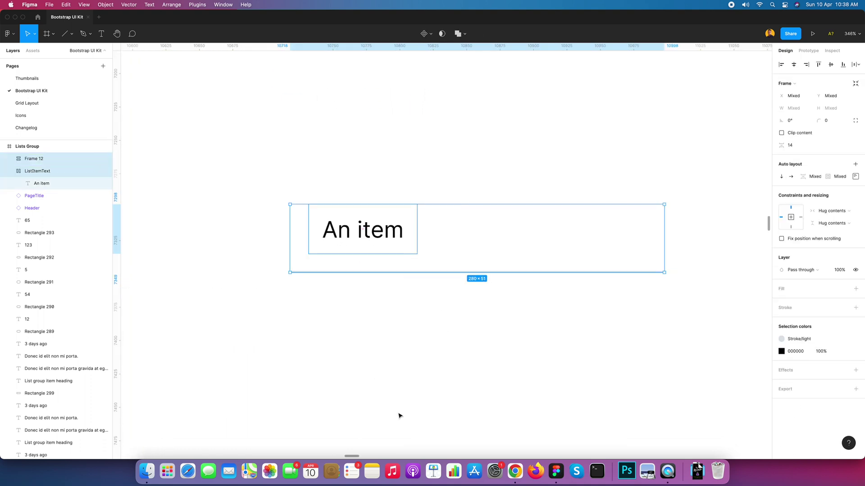
pyautogui.click(781, 64)
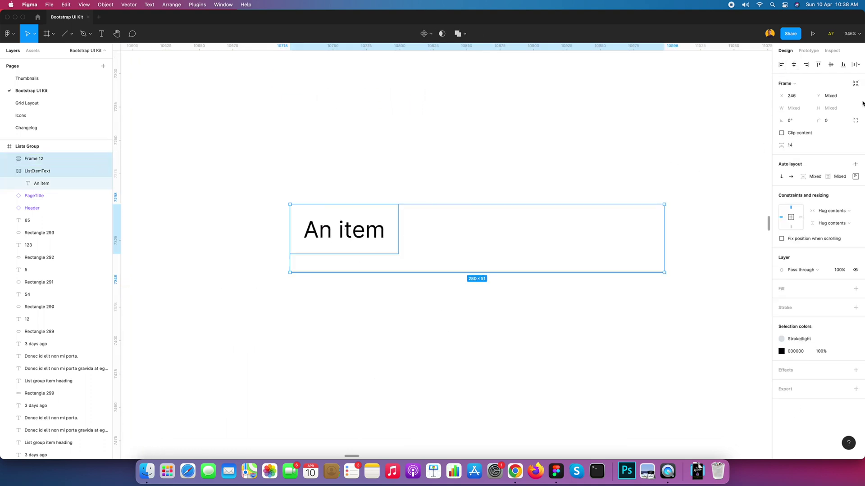
pyautogui.click(798, 148)
pyautogui.write('1')
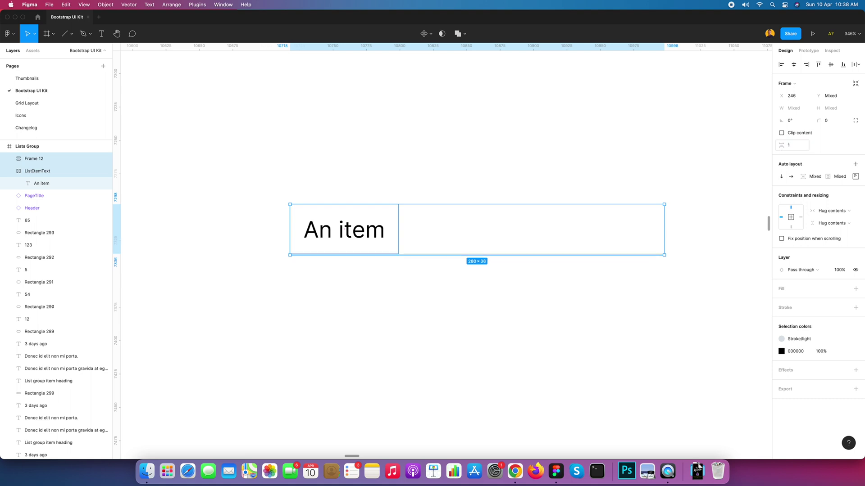
pyautogui.moveTo(347, 155); pyautogui.dragTo(462, 296)
# Rename the divider line's frame as ListItemBorder
pyautogui.doubleClick(36, 159)
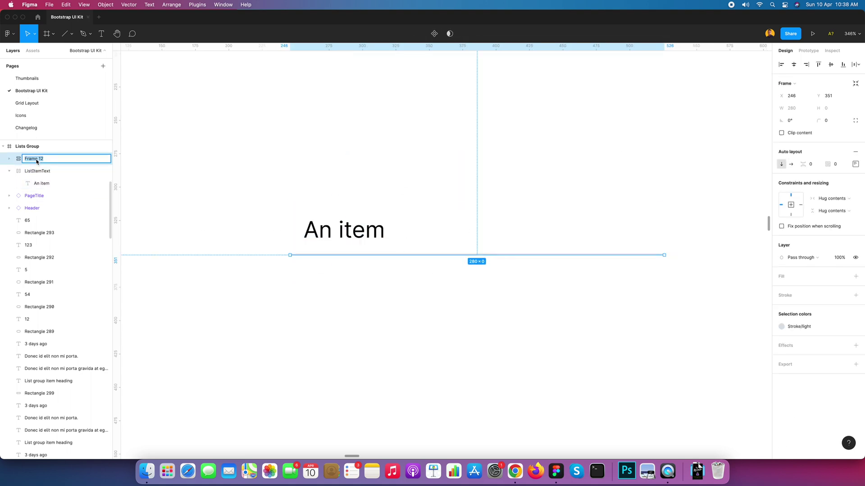
pyautogui.write('ListBorder')
pyautogui.scroll(-1, 56, 252)
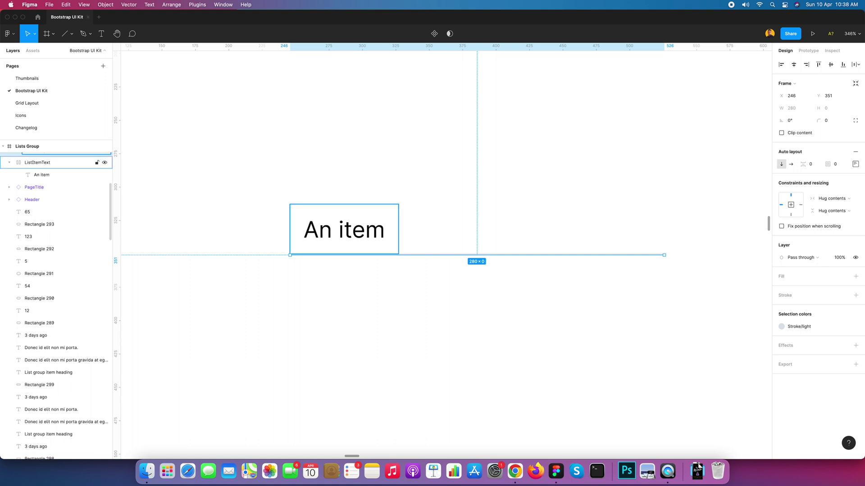
pyautogui.scroll(10, 32, 169)
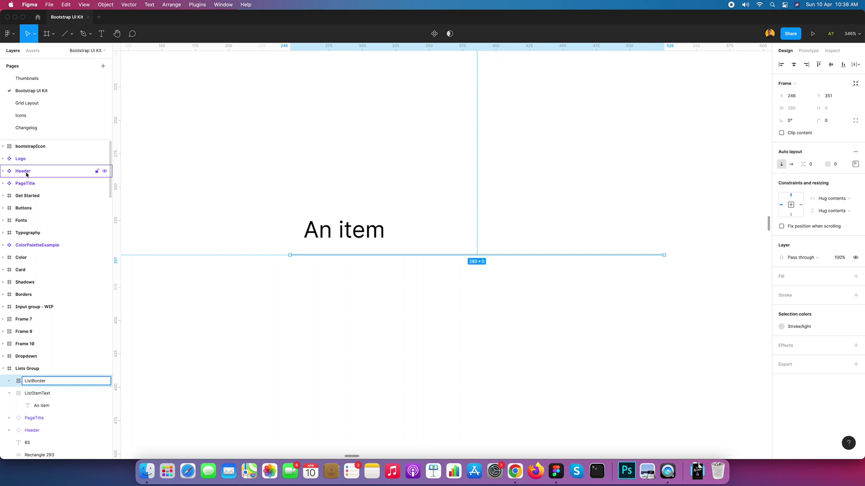
pyautogui.scroll(-4, 62, 242)
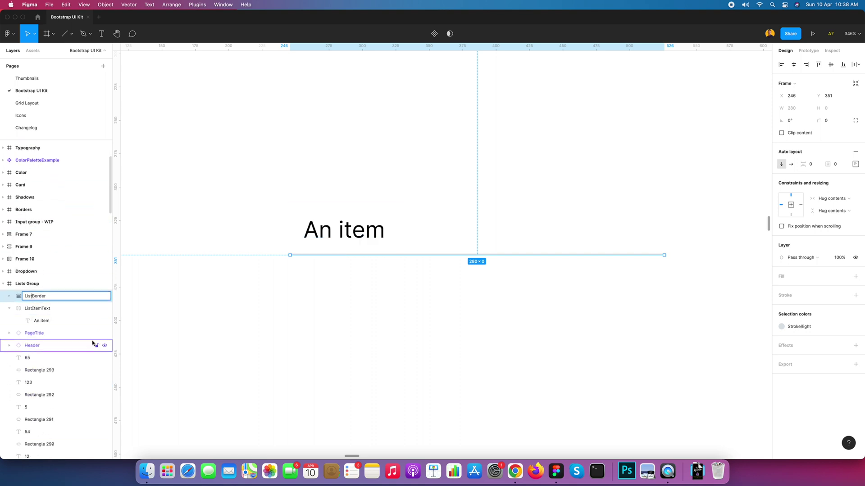
pyautogui.write('Item')
pyautogui.press('Return')
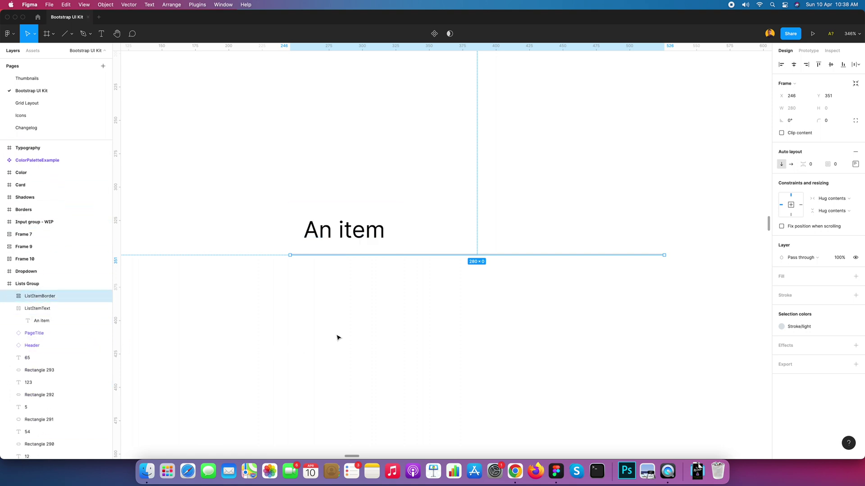
# Combine ListItemBorder and ListItemText in one auto layout frame and move it slightly up toward the List Group title
pyautogui.click(394, 301)
pyautogui.moveTo(394, 301); pyautogui.dragTo(350, 228)
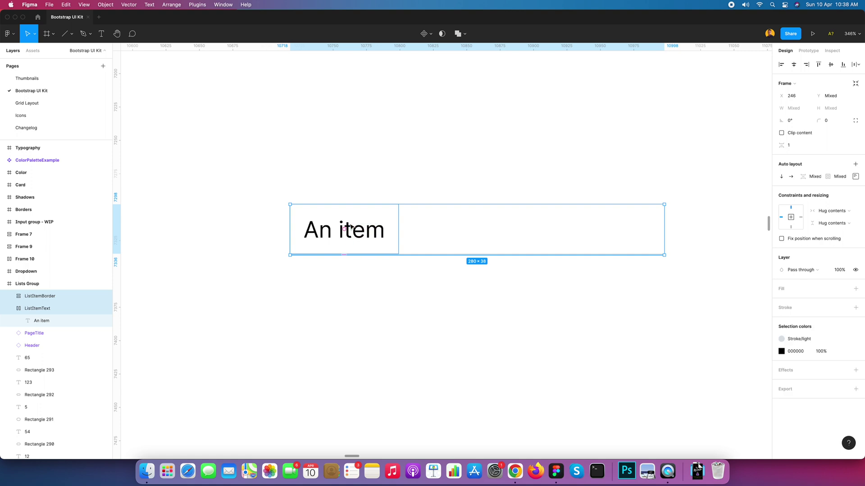
pyautogui.rightClick(388, 230)
pyautogui.click(431, 372)
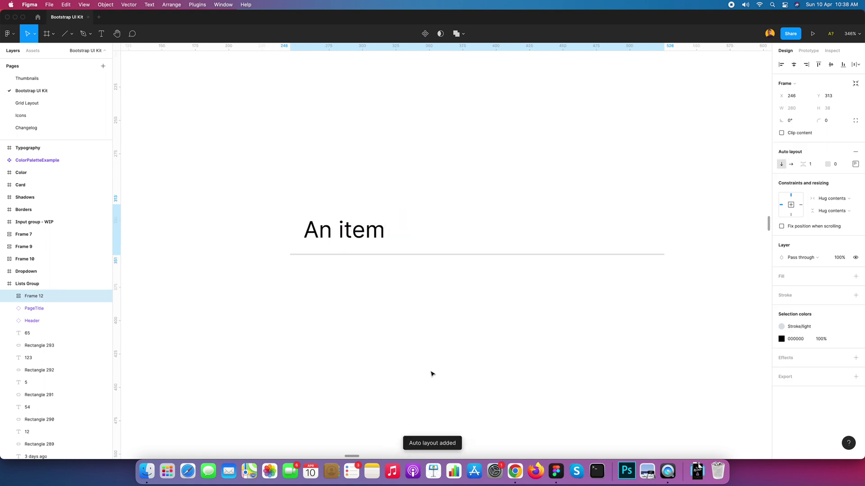
pyautogui.moveTo(361, 230); pyautogui.dragTo(376, 205)
pyautogui.scroll(-2, 391, 215)
pyautogui.scroll(-3, 391, 215)
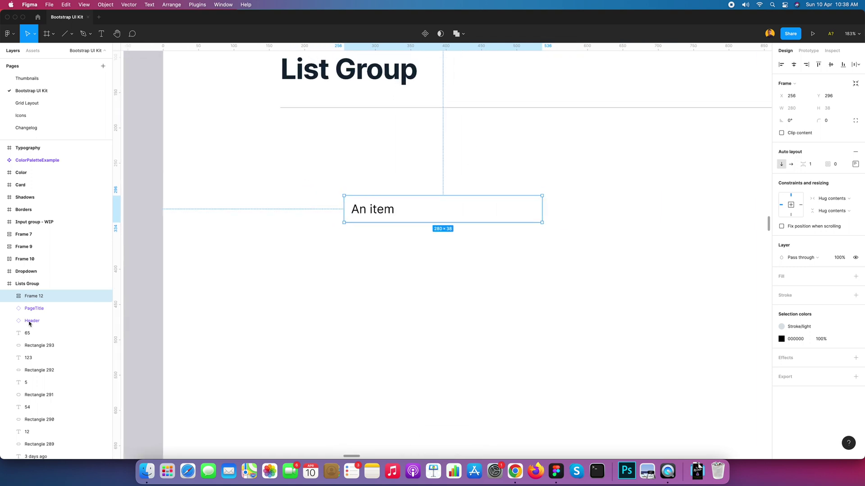
# Rename the combined auto layout frame as ListItem
pyautogui.doubleClick(31, 296)
pyautogui.write('Li')
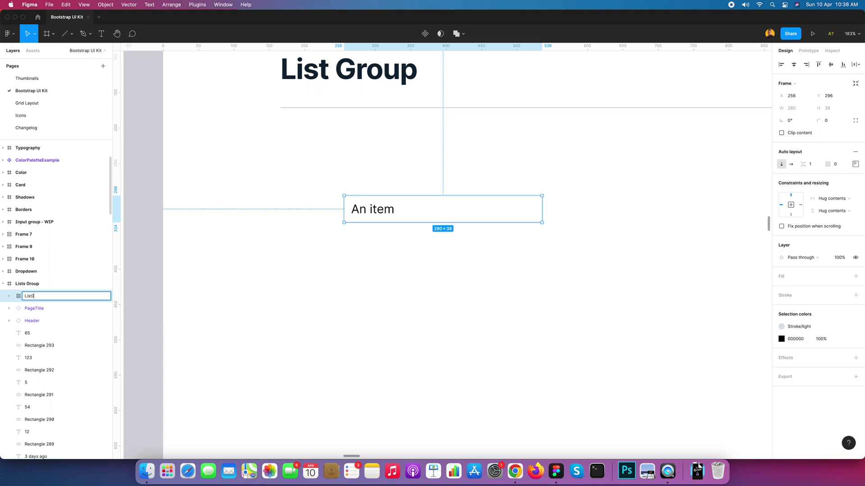
pyautogui.write('stItem')
pyautogui.press('Return')
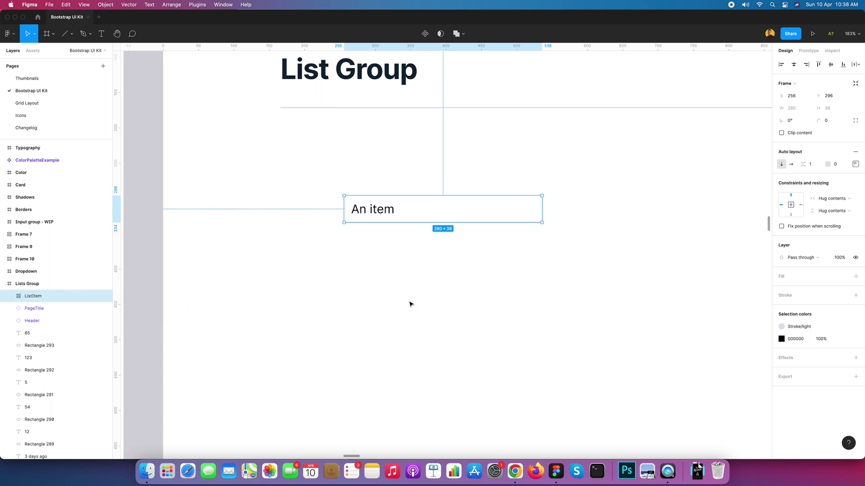
# Try narrowing the ListItem frame from its right edge and undo the resize
pyautogui.click(409, 304)
pyautogui.click(532, 215)
pyautogui.moveTo(535, 208); pyautogui.dragTo(487, 222)
pyautogui.press('super+z')
# Set the horizontal resizing of ListItemBorder inside ListItem to Fill container
pyautogui.click(10, 297)
pyautogui.click(54, 314)
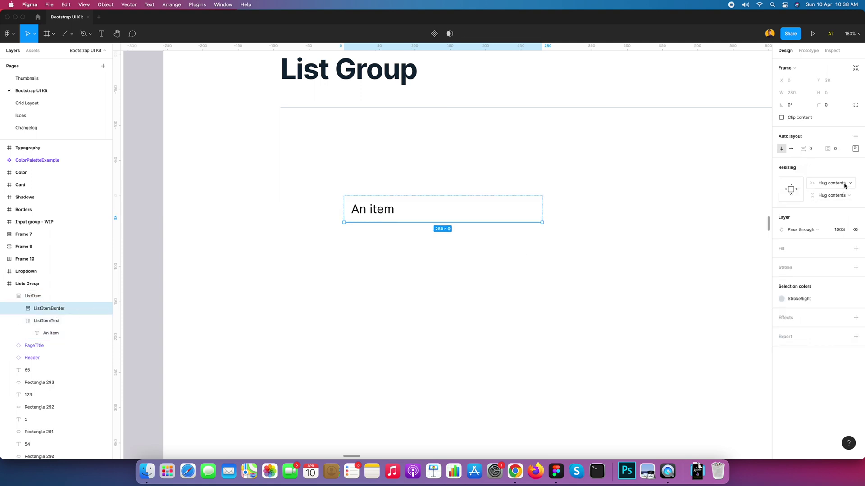
pyautogui.click(832, 183)
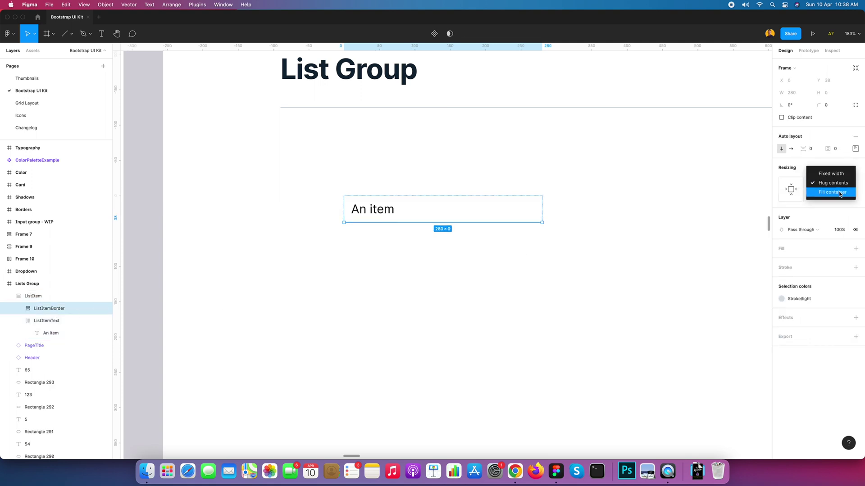
pyautogui.click(833, 192)
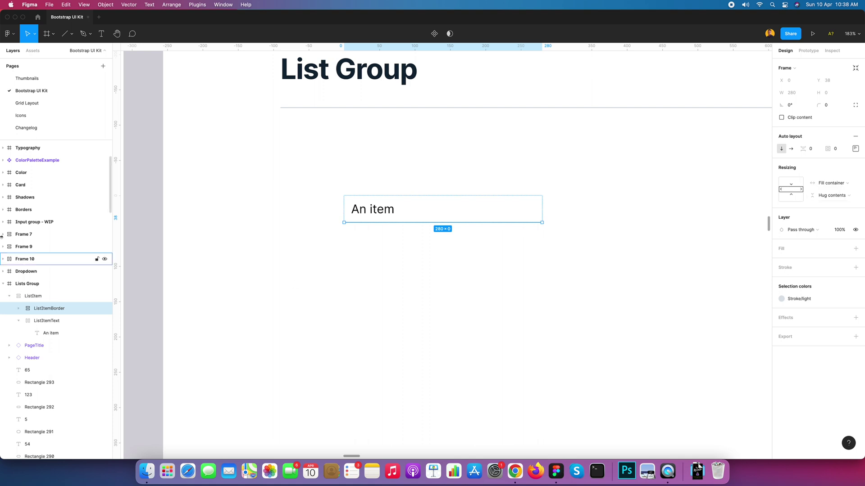
# Set the horizontal resizing of both the "An item" text and its ListItemText frame to Fill container
pyautogui.click(48, 334)
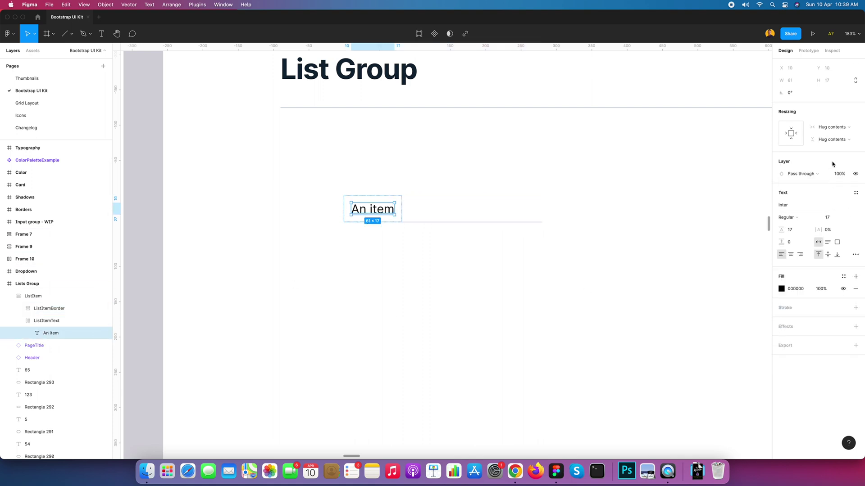
pyautogui.click(832, 127)
pyautogui.click(832, 135)
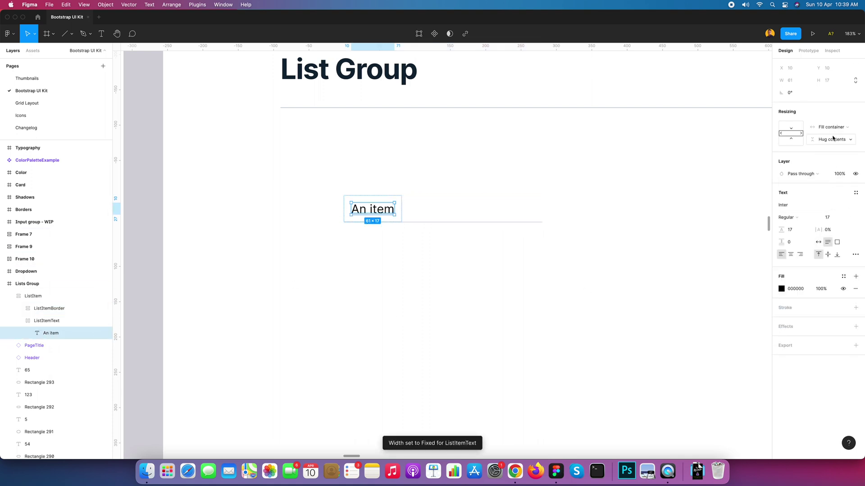
pyautogui.click(53, 321)
pyautogui.click(825, 187)
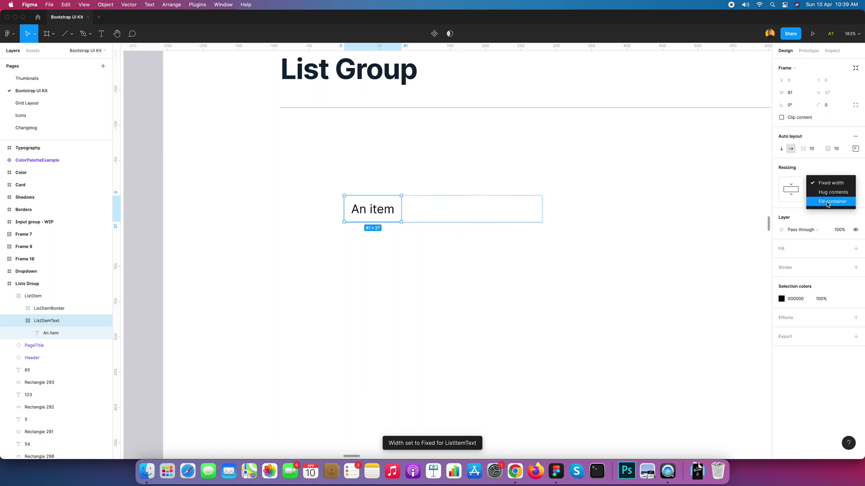
pyautogui.click(827, 205)
# Try narrowing the ListItem frame to about 194 wide and undo the resize
pyautogui.click(461, 264)
pyautogui.click(464, 201)
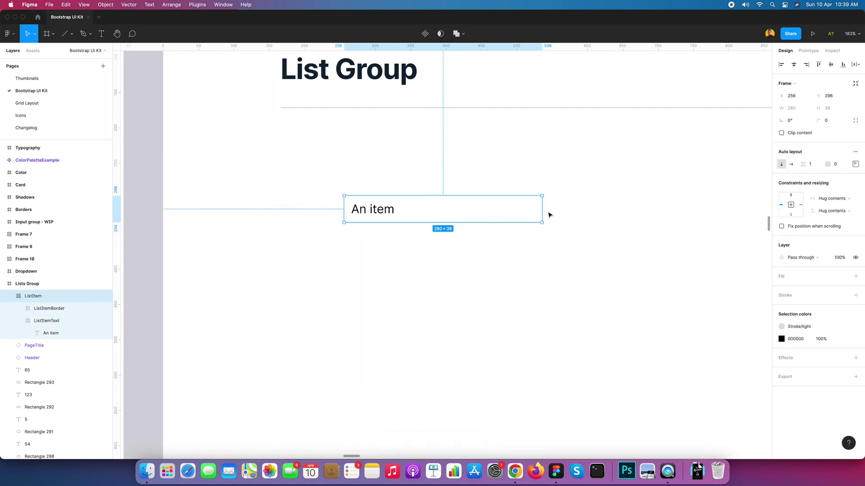
pyautogui.moveTo(541, 209); pyautogui.dragTo(482, 206)
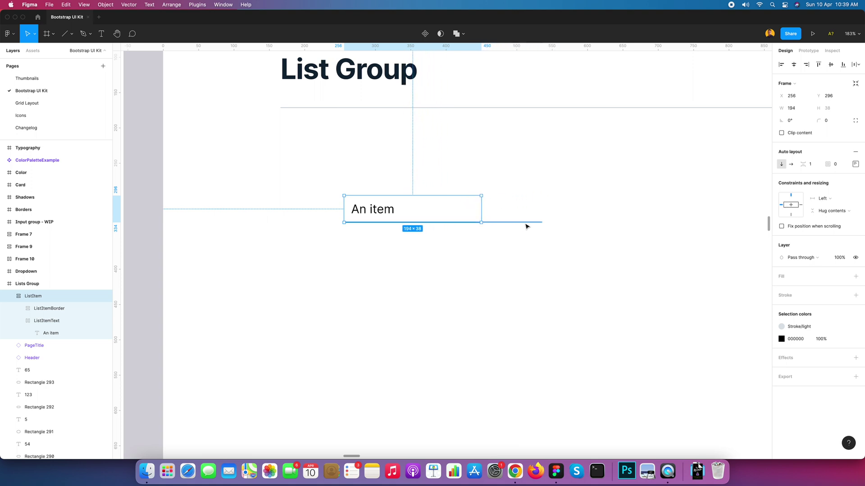
pyautogui.hotkey('ctrl', 'z')
# Set the horizontal resizing of the line nested inside ListItemBorder to Fill container
pyautogui.click(18, 308)
pyautogui.click(46, 319)
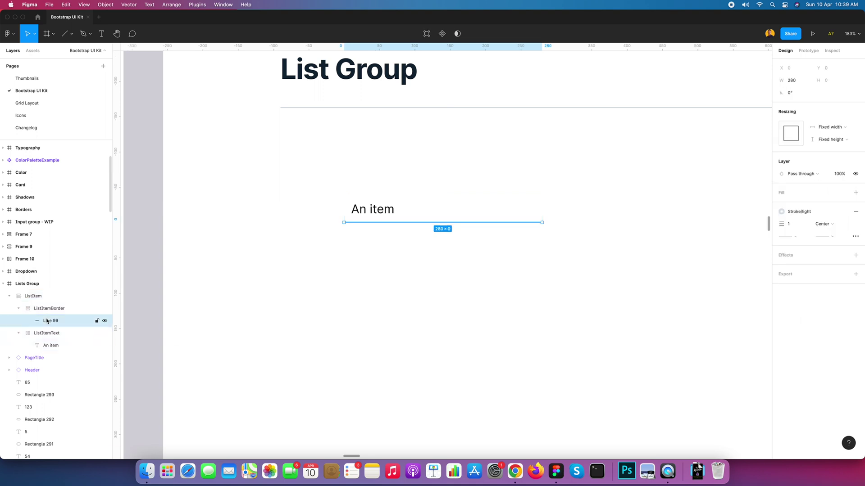
pyautogui.click(831, 128)
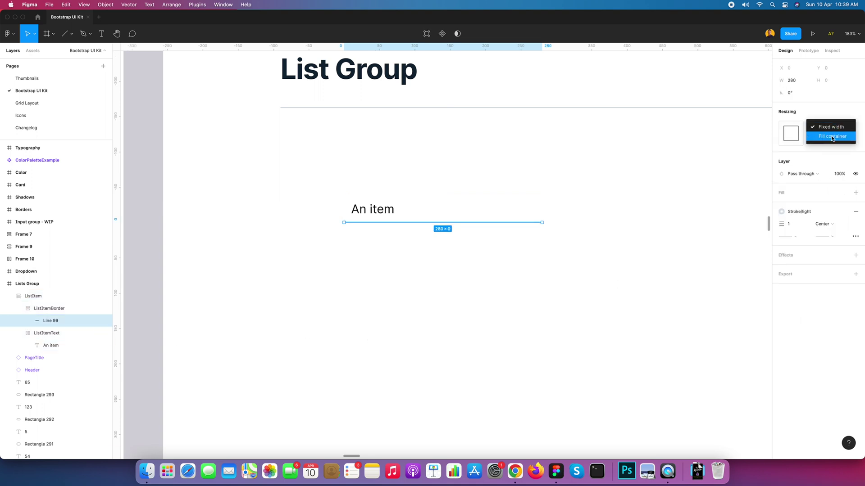
pyautogui.click(832, 136)
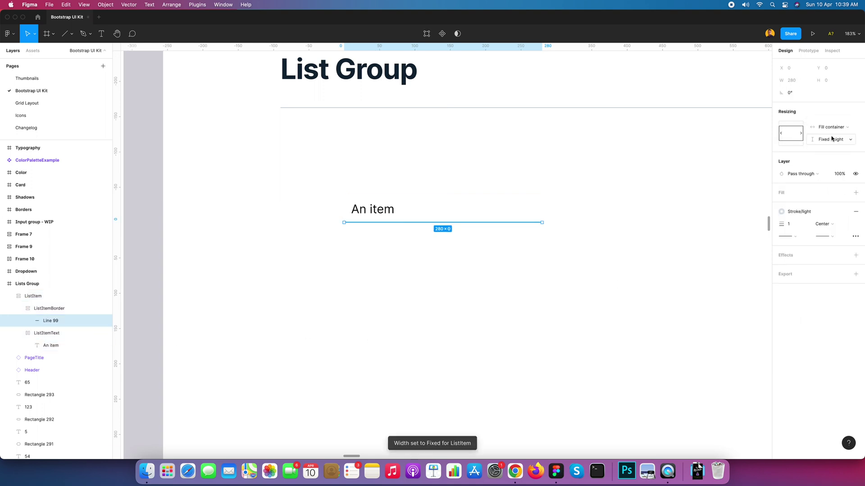
# Test the ListItem frame's resizing by narrowing it to about 184 wide, and undo the change
pyautogui.click(630, 223)
pyautogui.click(30, 296)
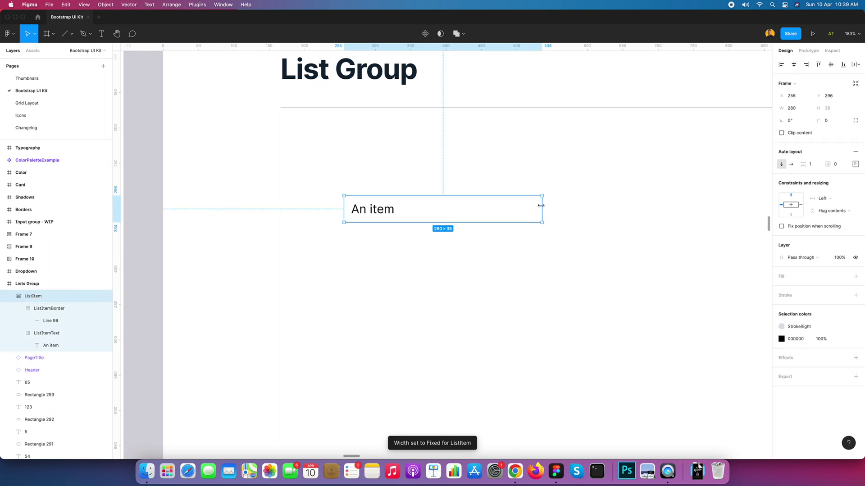
pyautogui.moveTo(540, 206); pyautogui.dragTo(460, 208)
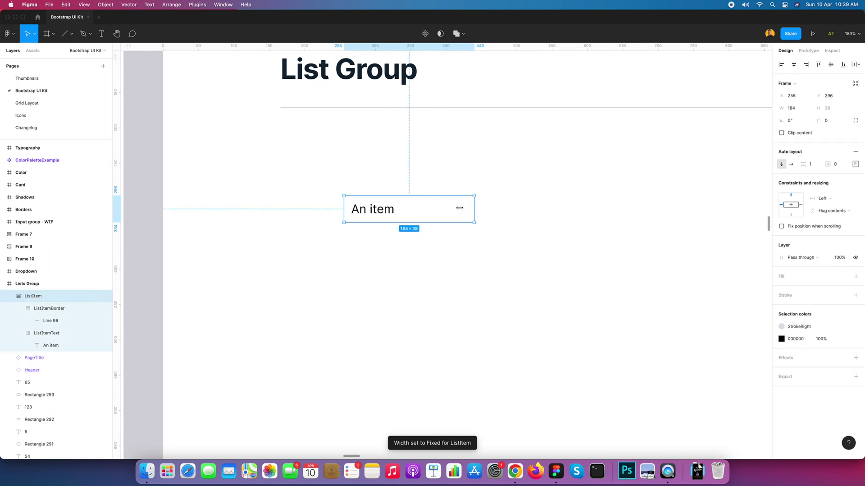
pyautogui.press('super+z')
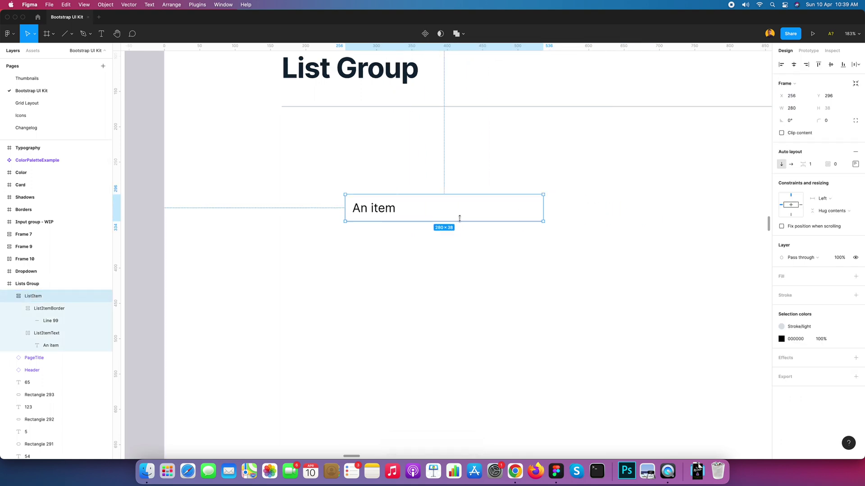
# Extend the item text to read "An item goes here for th list group" to test wrapping inside ListItem
pyautogui.doubleClick(386, 214)
pyautogui.press('Right')
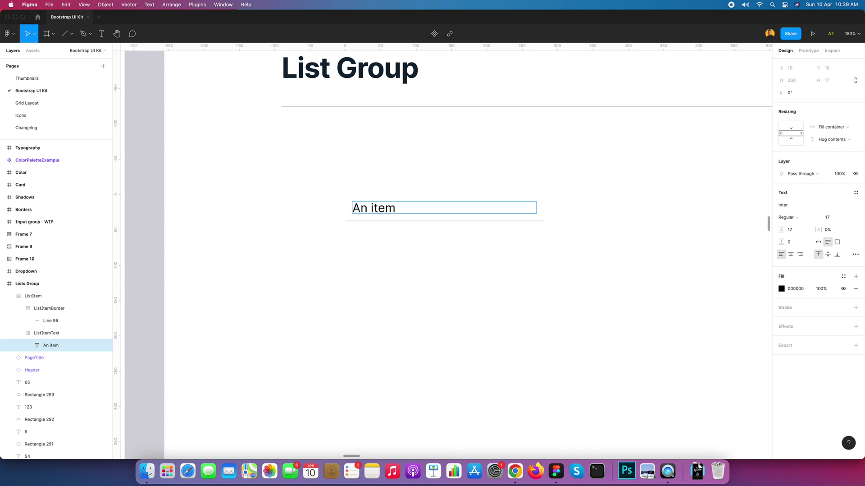
pyautogui.write('goes r')
pyautogui.press('BackSpace')
pyautogui.write('here for th')
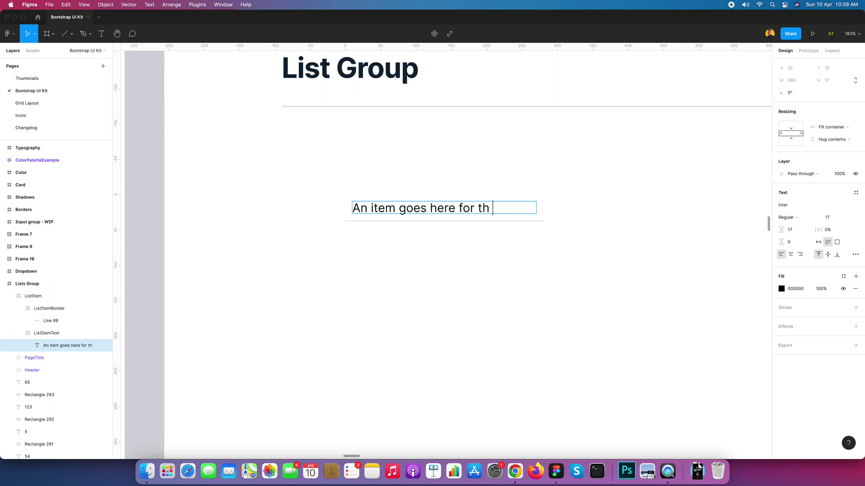
pyautogui.write(' list group')
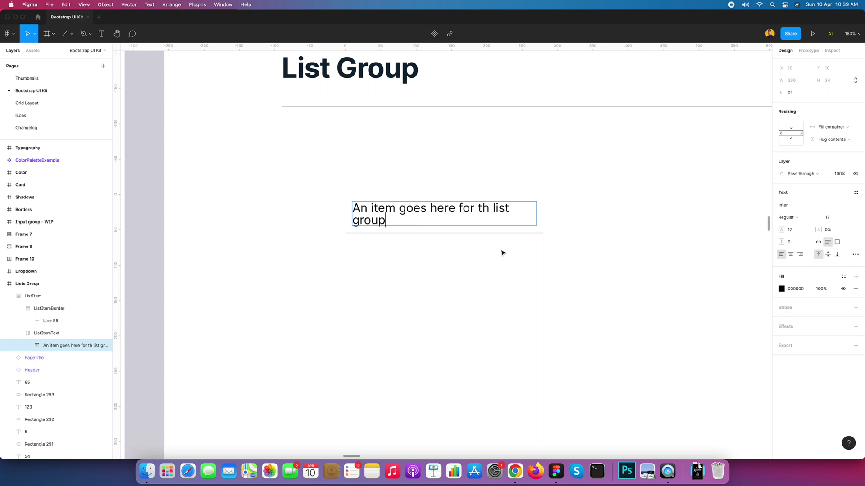
# Test the ListItem frame's horizontal resizing with the wrapped two-line text
pyautogui.press('Escape')
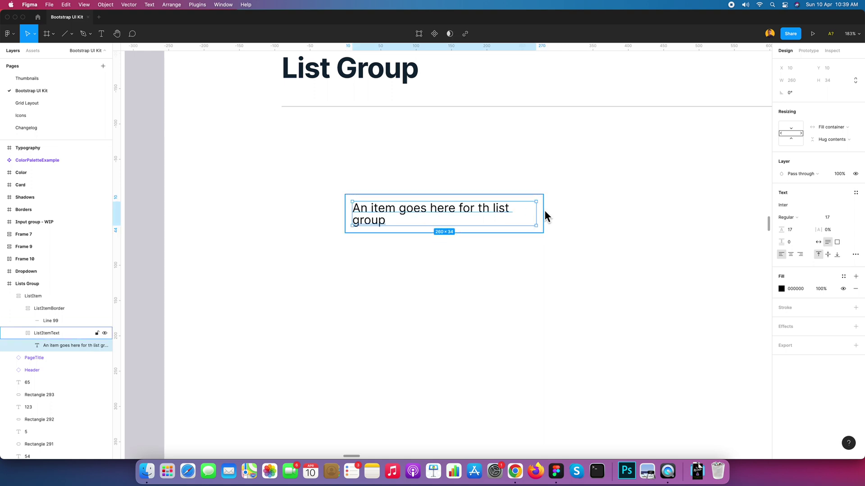
pyautogui.click(569, 216)
pyautogui.click(543, 218)
pyautogui.moveTo(543, 217)
pyautogui.mouseDown()
pyautogui.moveTo(461, 208)
pyautogui.moveTo(542, 209)
pyautogui.moveTo(453, 209)
pyautogui.moveTo(622, 208)
pyautogui.moveTo(543, 208)
pyautogui.mouseUp()
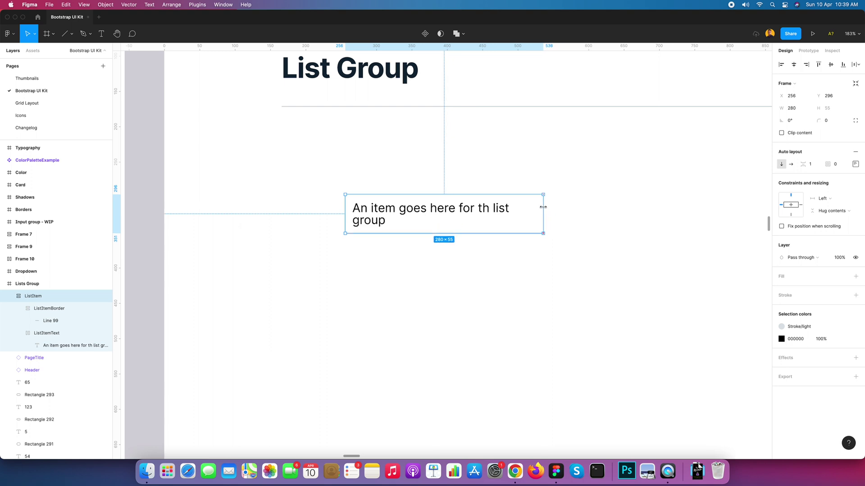
# Shorten the text inside ListItem to "An item"
pyautogui.doubleClick(454, 213)
pyautogui.moveTo(398, 210); pyautogui.dragTo(413, 220)
pyautogui.press('BackSpace')
pyautogui.press('Escape')
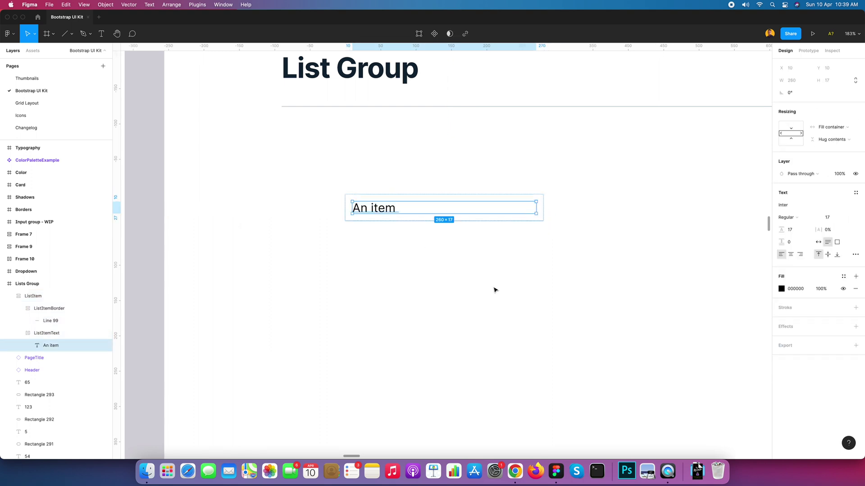
pyautogui.click(486, 232)
# Turn the ListItem frame into a component and move it to about X 142, Y 285 below the List Group heading
pyautogui.click(426, 218)
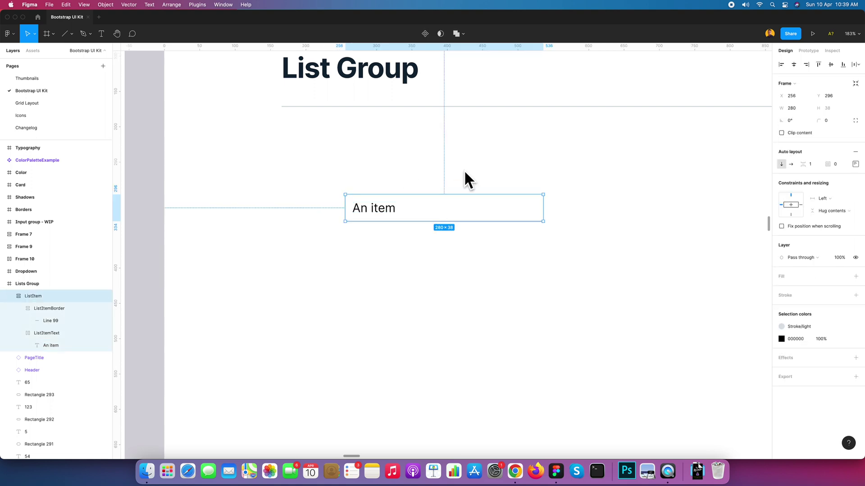
pyautogui.click(9, 299)
pyautogui.rightClick(414, 214)
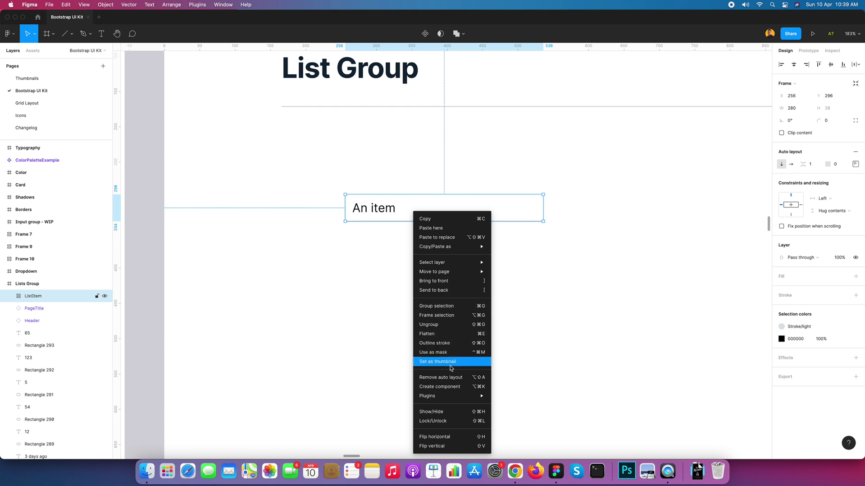
pyautogui.click(450, 386)
pyautogui.click(398, 228)
pyautogui.click(396, 212)
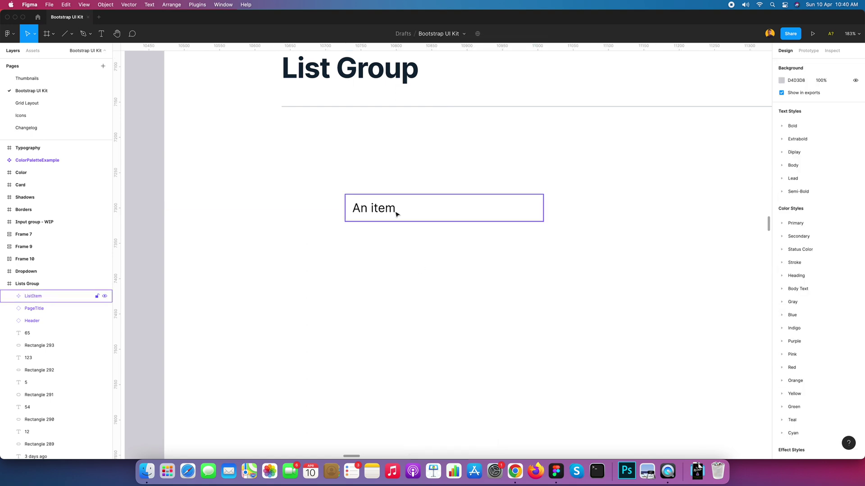
pyautogui.moveTo(396, 213); pyautogui.dragTo(301, 213)
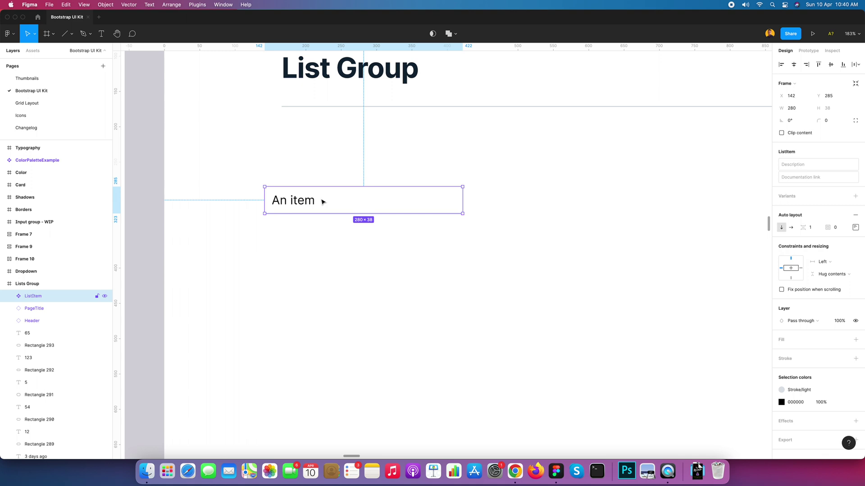
pyautogui.click(363, 242)
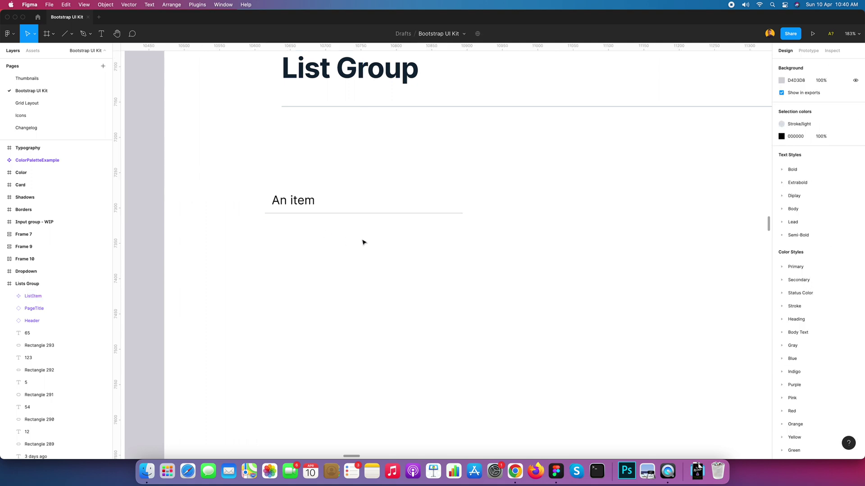
# Place two stacked instances of the ListItem component below the original, starting at about X 319, Y 378
pyautogui.hscroll(3, 414, 239)
pyautogui.click(294, 193)
pyautogui.moveTo(293, 194); pyautogui.dragTo(428, 282)
pyautogui.click(419, 276)
pyautogui.click(448, 222)
pyautogui.click(422, 253)
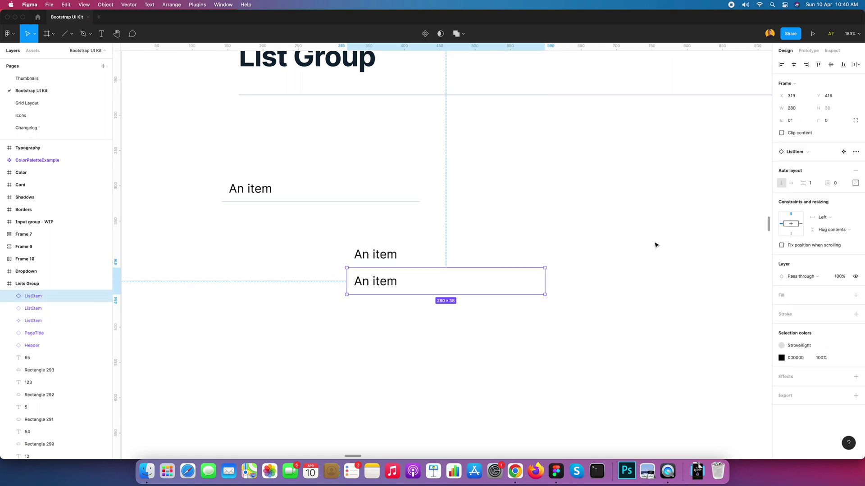
# Duplicate the lower ListItem instance three more times to extend the stack to five items
pyautogui.press('super+d')
pyautogui.press('super+d')
pyautogui.press('super+d')
pyautogui.click(635, 234)
pyautogui.scroll(-3, 632, 234)
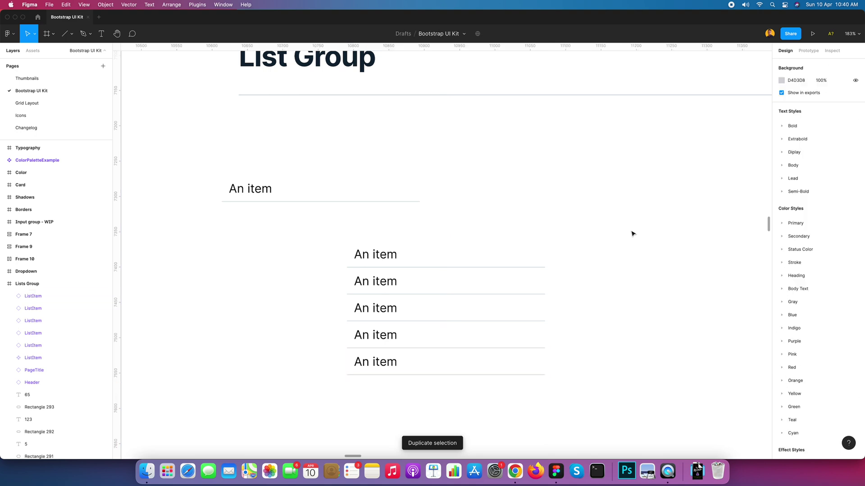
# Wrap the five stacked ListItem instances in a vertical auto layout frame
pyautogui.hscroll(2, 572, 215)
pyautogui.moveTo(288, 233); pyautogui.dragTo(407, 351)
pyautogui.click(333, 265)
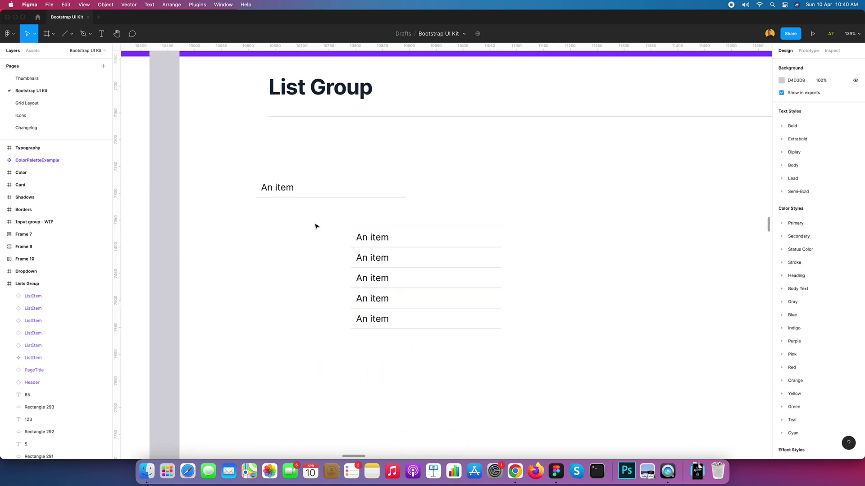
pyautogui.moveTo(317, 225); pyautogui.dragTo(442, 351)
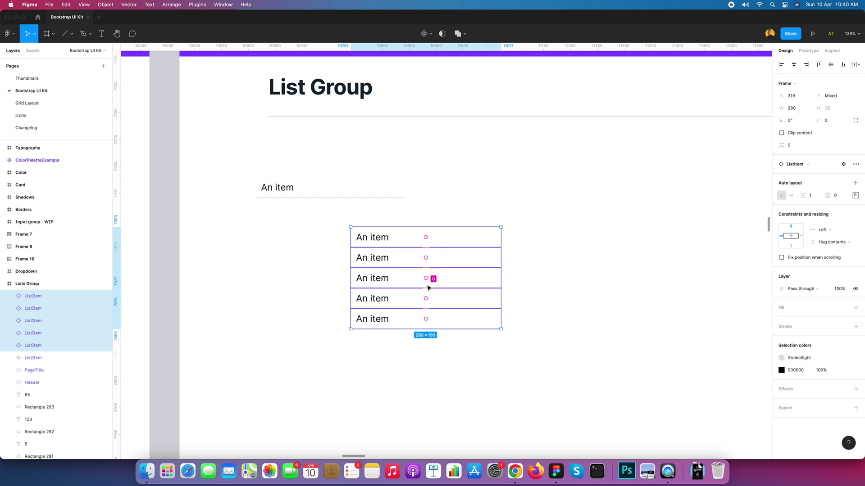
pyautogui.rightClick(453, 260)
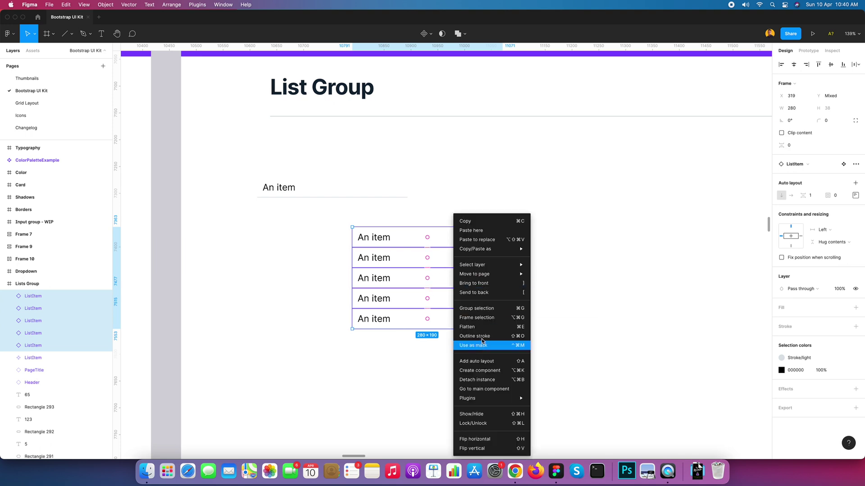
pyautogui.click(484, 360)
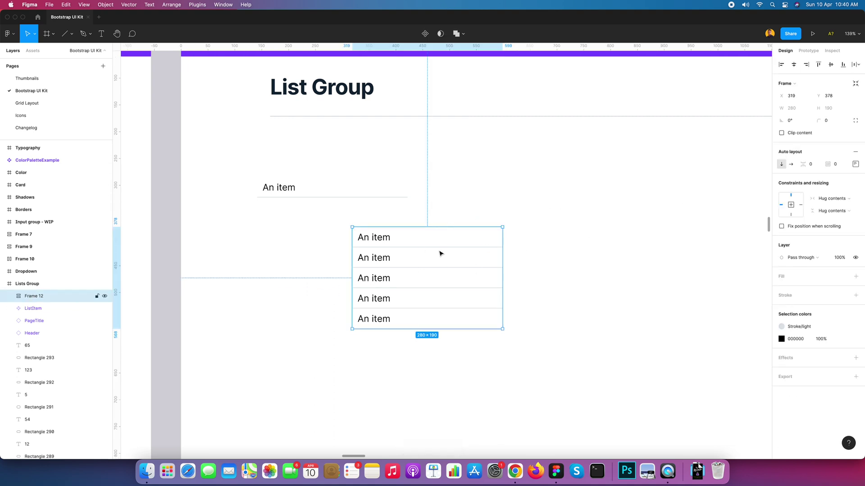
# Rename the new auto layout frame as ListCard
pyautogui.press('super+r')
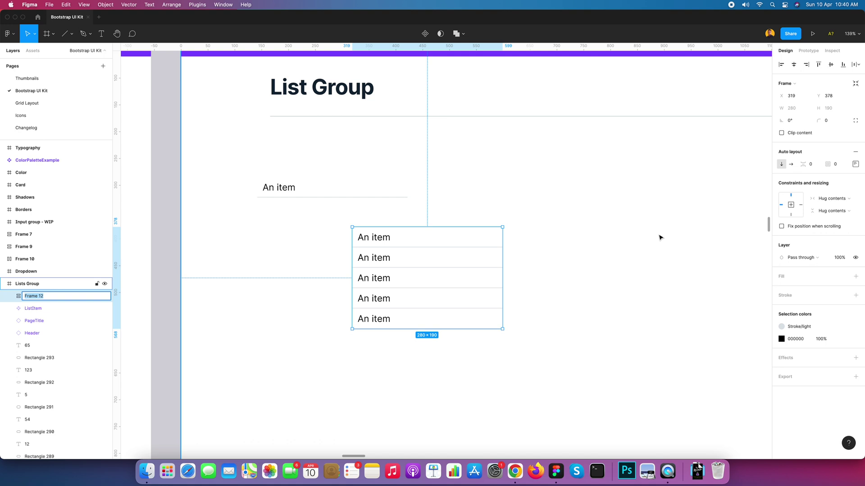
pyautogui.write('ListCard')
pyautogui.press('Return')
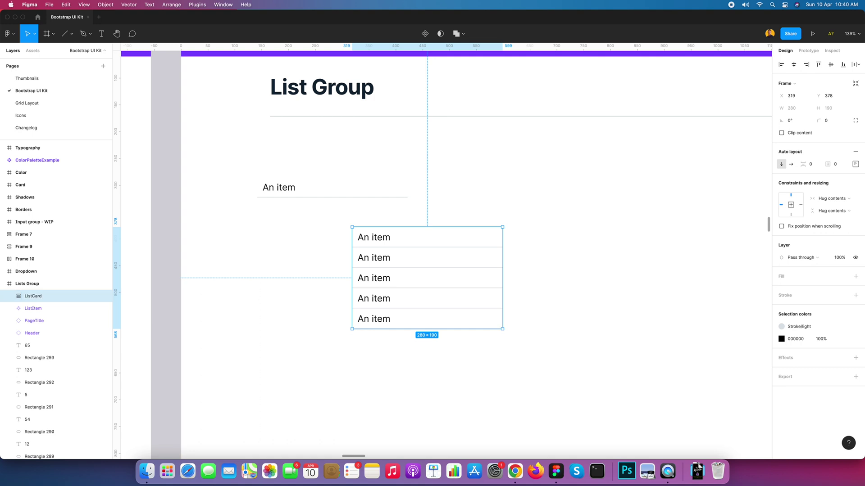
# Give ListCard a corner radius of 6 and apply the Stroke/light style as its stroke
pyautogui.click(855, 164)
pyautogui.click(828, 121)
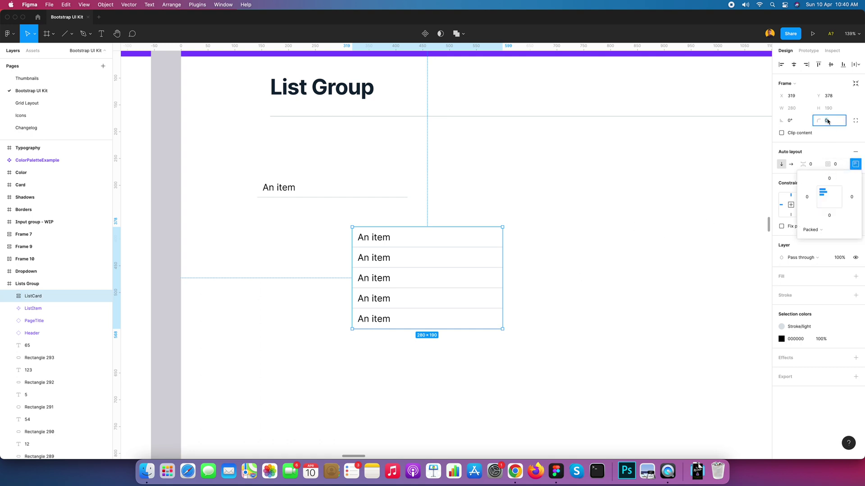
pyautogui.write('4')
pyautogui.write('6')
pyautogui.press('Return')
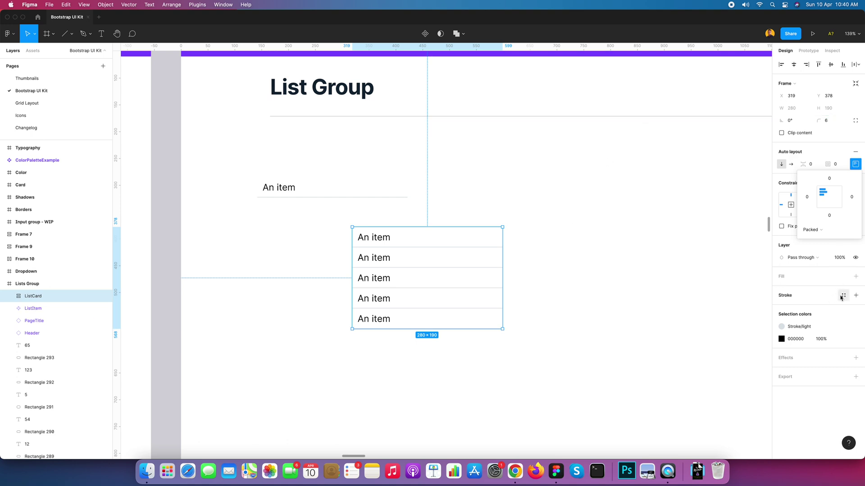
pyautogui.click(843, 295)
pyautogui.click(788, 435)
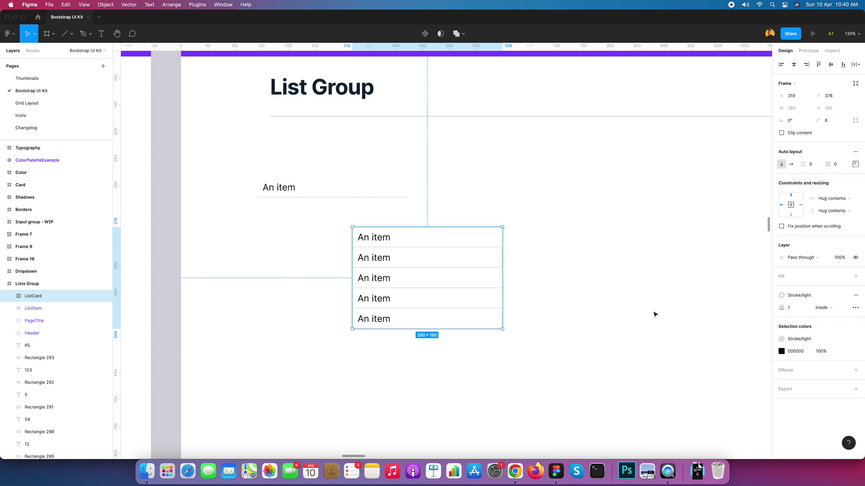
# Move ListCard beside the ListItem component, to about X 473, Y 295
pyautogui.click(654, 313)
pyautogui.click(426, 282)
pyautogui.moveTo(427, 282)
pyautogui.mouseDown()
pyautogui.moveTo(503, 276)
pyautogui.moveTo(467, 296)
pyautogui.moveTo(526, 201)
pyautogui.moveTo(522, 246)
pyautogui.mouseUp()
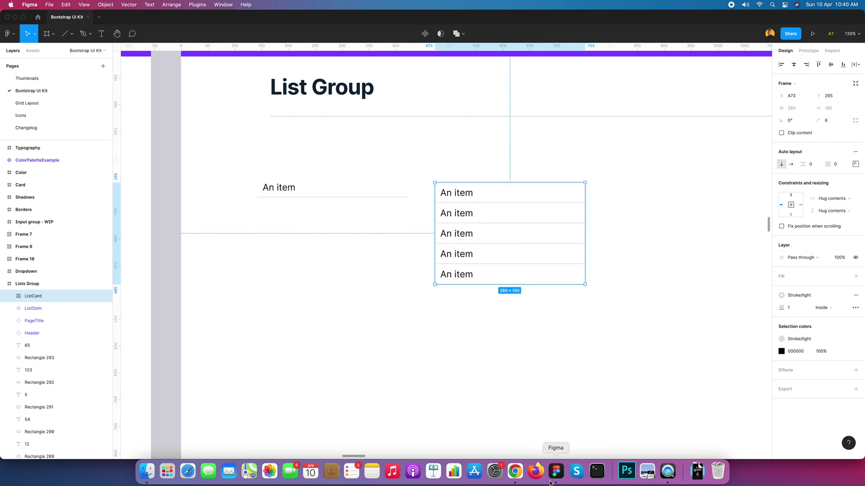
# Copy "A second item" from the Bootstrap list group page in Chrome and paste it into ListCard's second row in Figma
pyautogui.click(515, 471)
pyautogui.moveTo(342, 324); pyautogui.dragTo(298, 320)
pyautogui.press('super+c')
pyautogui.press('super+Tab')
pyautogui.doubleClick(456, 213)
pyautogui.press('super+v')
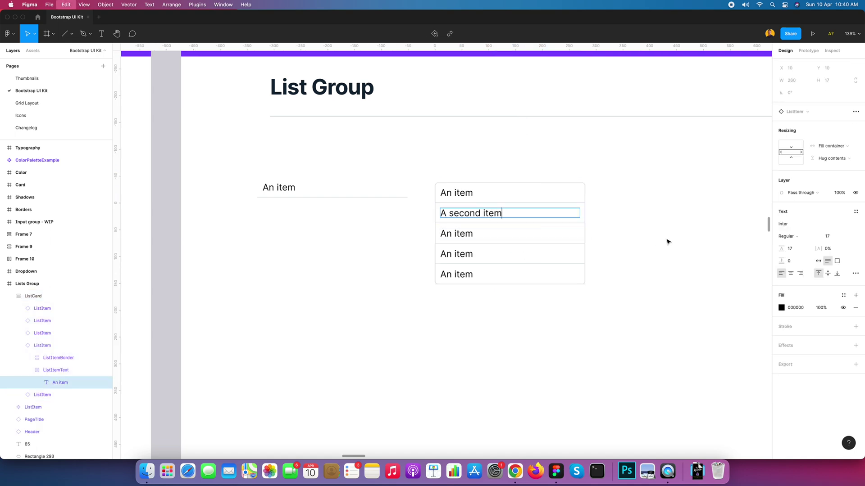
# Copy "A third item" from the Bootstrap page in Chrome and paste it into ListCard's third row in Figma
pyautogui.press('super+Tab')
pyautogui.moveTo(335, 337); pyautogui.dragTo(298, 337)
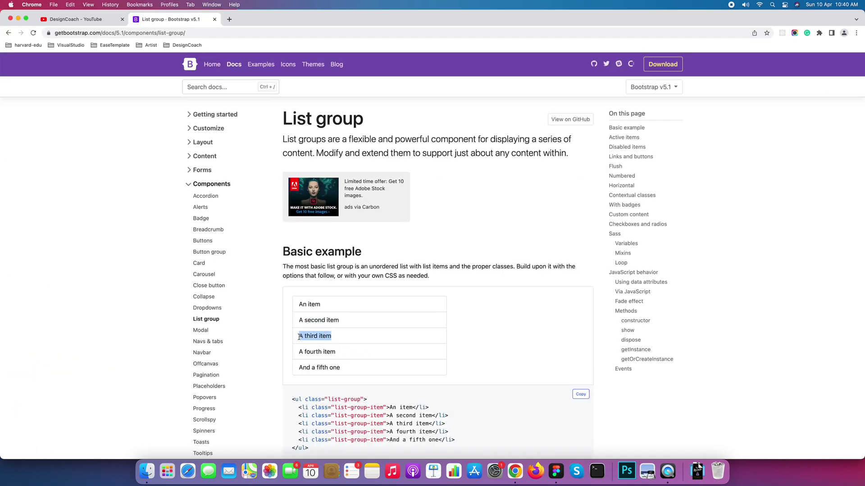
pyautogui.press('super+c')
pyautogui.press('super+Tab')
pyautogui.doubleClick(466, 233)
pyautogui.press('super+v')
# Copy "A fourth item" from the Bootstrap page in Chrome and paste it into ListCard's fourth row in Figma
pyautogui.press('super+Tab')
pyautogui.moveTo(347, 356); pyautogui.dragTo(289, 355)
pyautogui.press('super+c')
pyautogui.press('super+Tab')
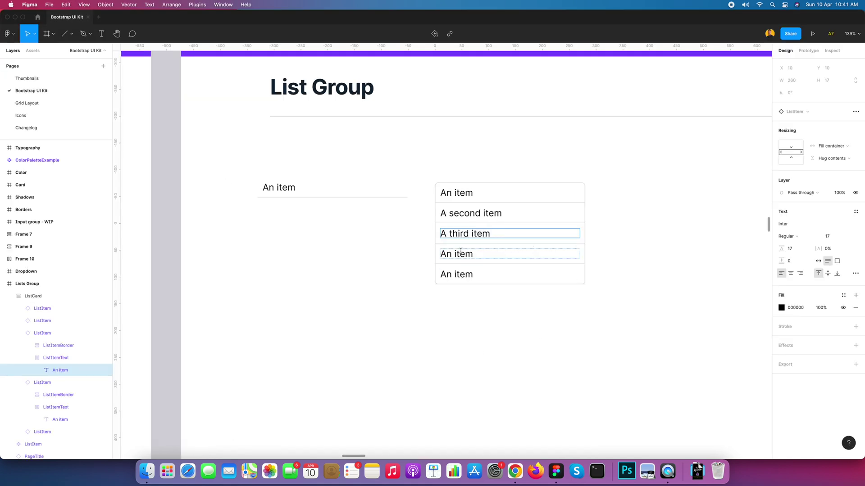
pyautogui.doubleClick(477, 251)
pyautogui.press('super+v')
# Copy "And a fifth one" from the Bootstrap page in Chrome and paste it into ListCard's last row in Figma
pyautogui.press('super+Tab')
pyautogui.moveTo(350, 368); pyautogui.dragTo(296, 370)
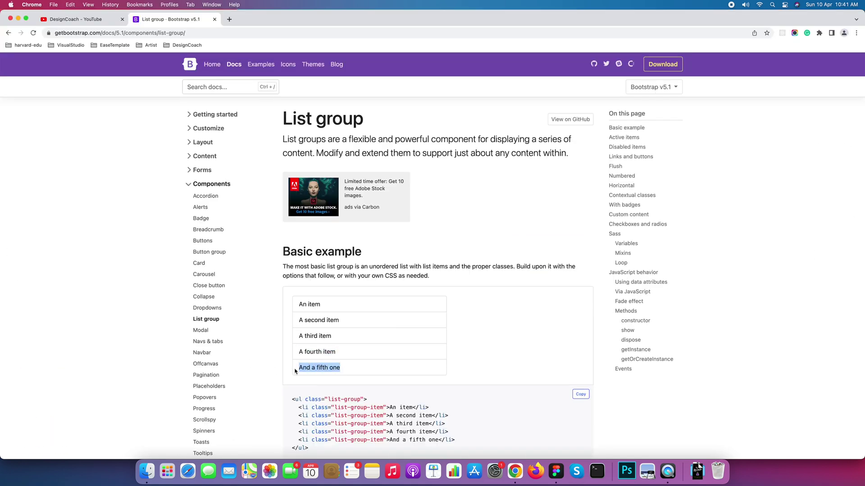
pyautogui.press('super+c')
pyautogui.press('super+Tab')
pyautogui.doubleClick(469, 274)
pyautogui.press('super+v')
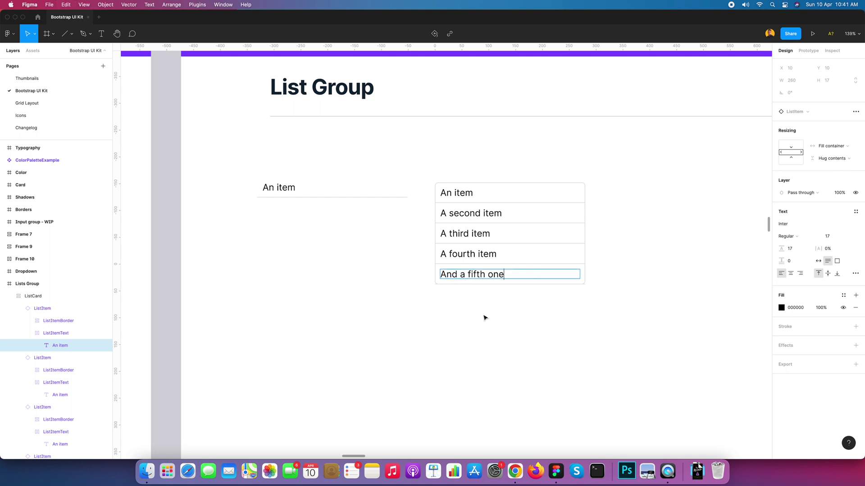
pyautogui.click(508, 248)
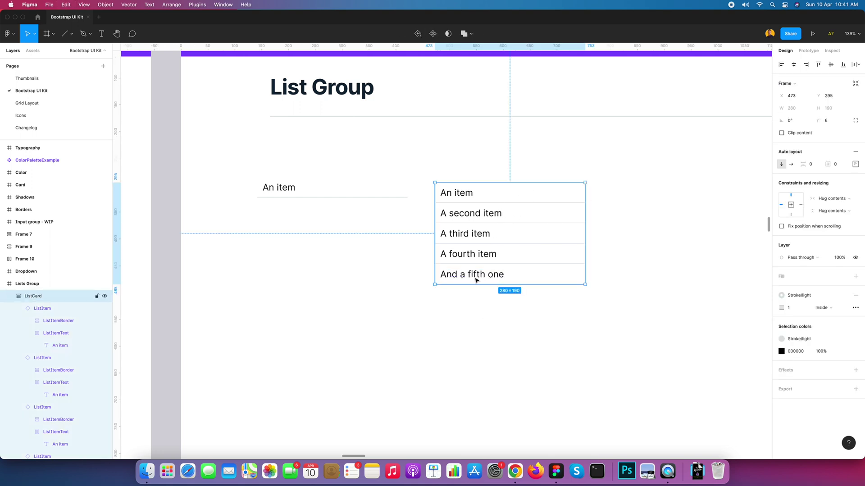
pyautogui.click(491, 307)
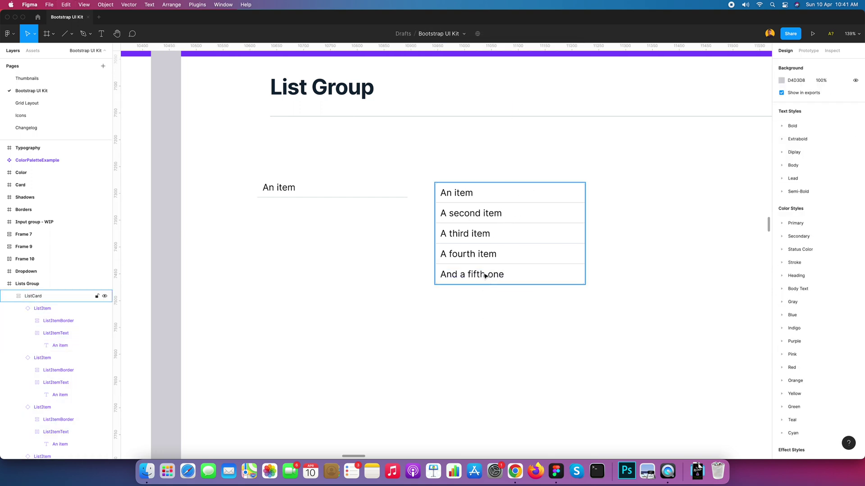
# Duplicate ListCard's last item five times to test how the auto layout card grows
pyautogui.doubleClick(485, 275)
pyautogui.press('super+d')
pyautogui.press('super+d')
pyautogui.press('super+d')
pyautogui.press('super+d')
pyautogui.press('super+d')
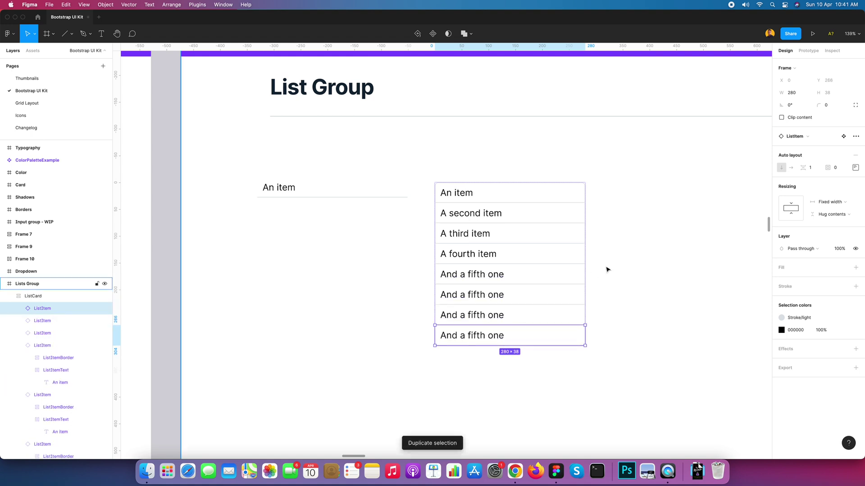
pyautogui.click(647, 263)
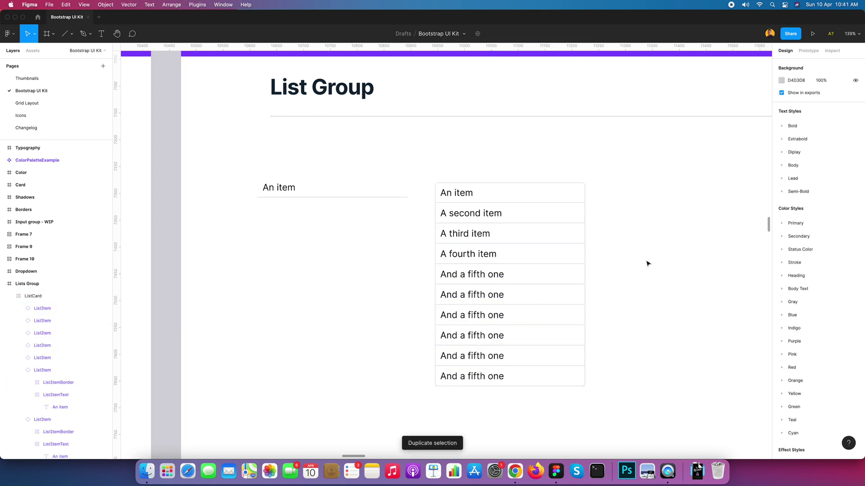
# Undo the five test duplicates of ListCard's last item
pyautogui.press('super+z')
pyautogui.press('super+z')
pyautogui.press('super+z')
pyautogui.press('super+z')
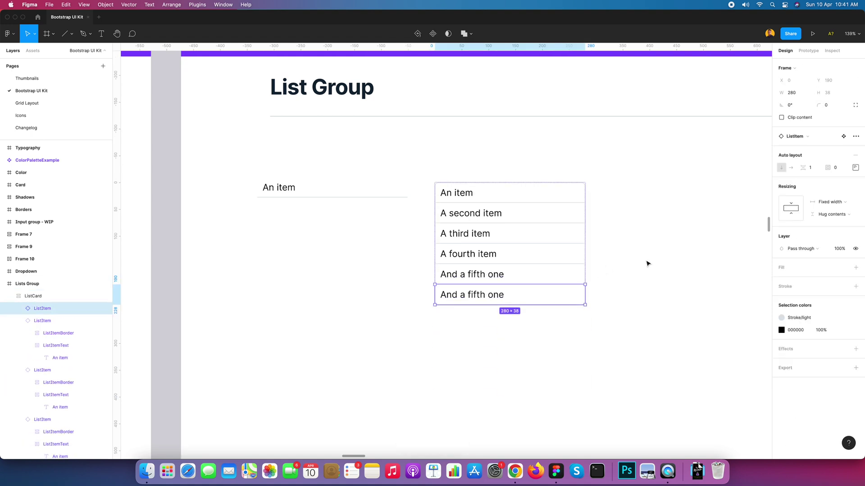
pyautogui.press('super+z')
pyautogui.click(638, 262)
pyautogui.click(332, 191)
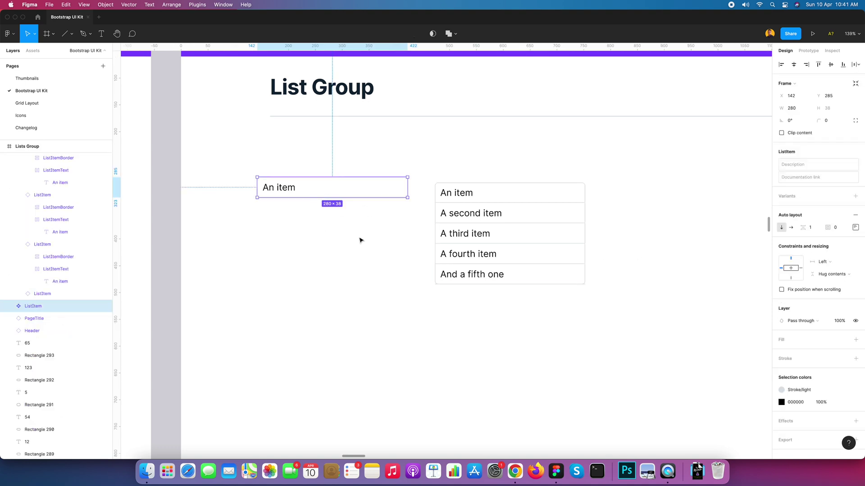
pyautogui.click(338, 205)
pyautogui.click(312, 191)
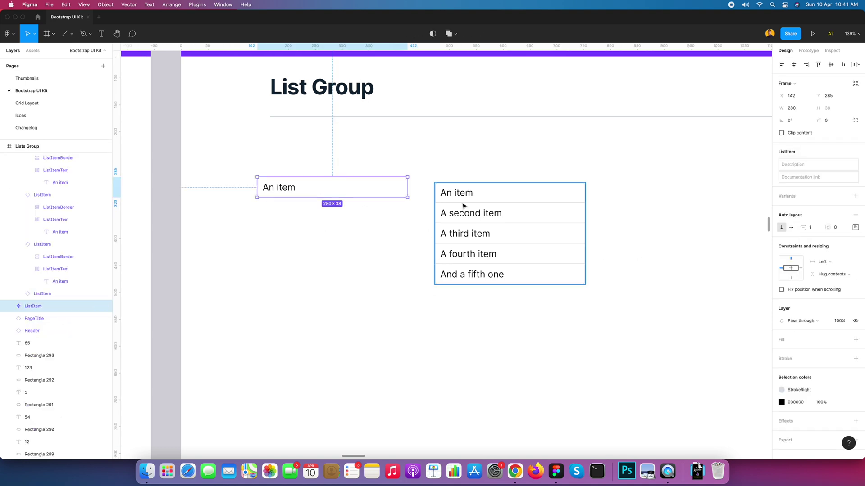
# Select ListCard and collapse the expanded ListItem layers nested inside it
pyautogui.click(481, 235)
pyautogui.click(19, 171)
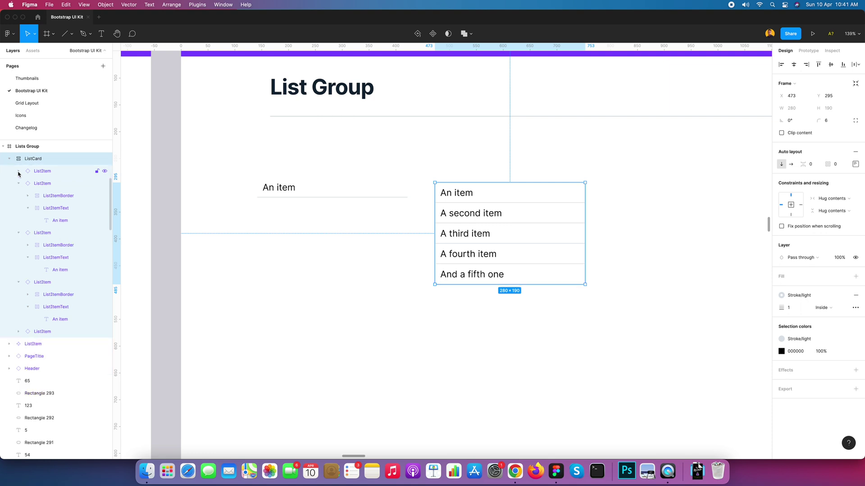
pyautogui.click(19, 183)
pyautogui.click(18, 196)
pyautogui.click(18, 208)
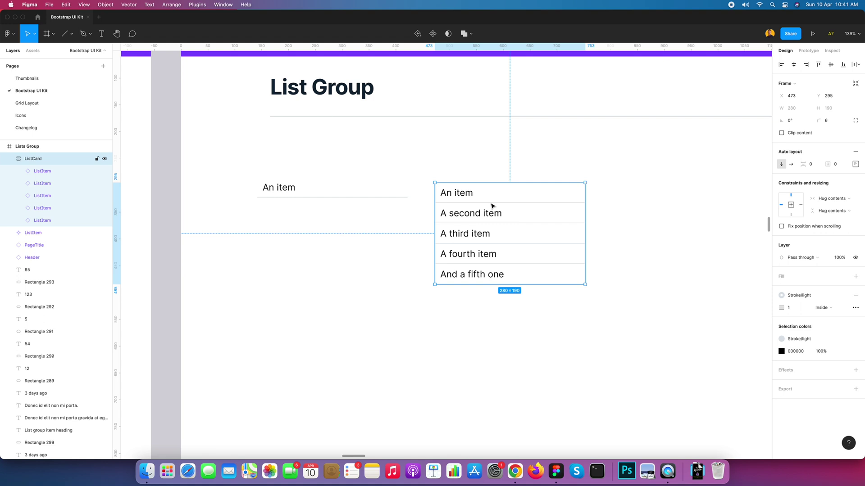
# Convert ListCard into a component and reposition it at about X 505, Y 289
pyautogui.rightClick(520, 206)
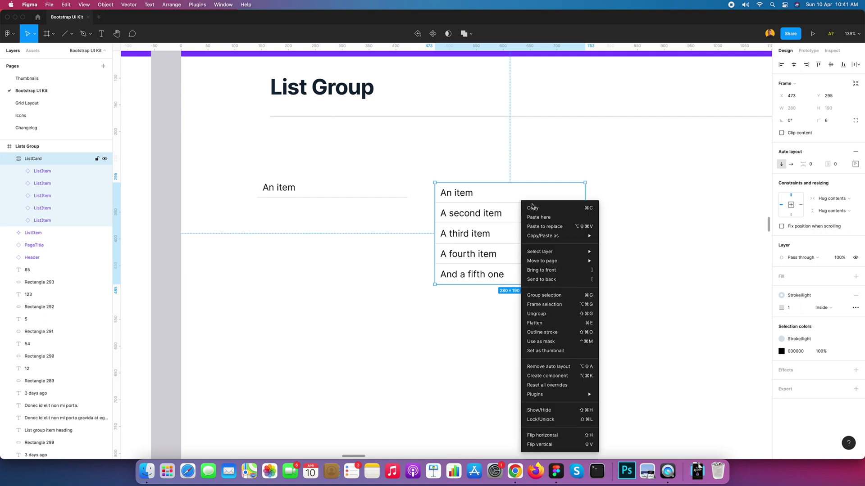
pyautogui.click(550, 377)
pyautogui.click(626, 232)
pyautogui.moveTo(543, 225); pyautogui.dragTo(566, 209)
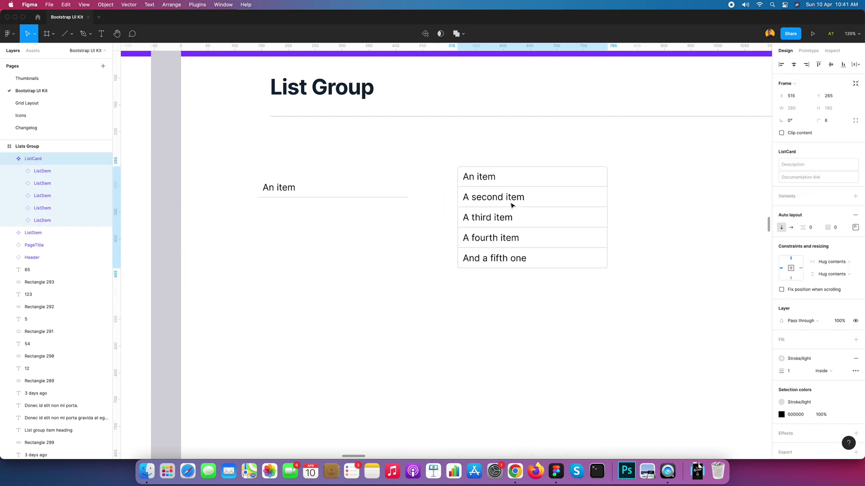
pyautogui.moveTo(512, 205); pyautogui.dragTo(495, 213)
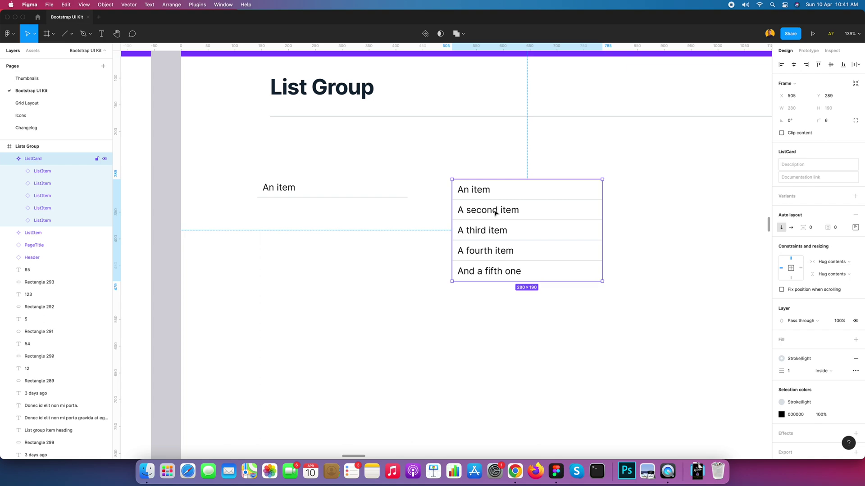
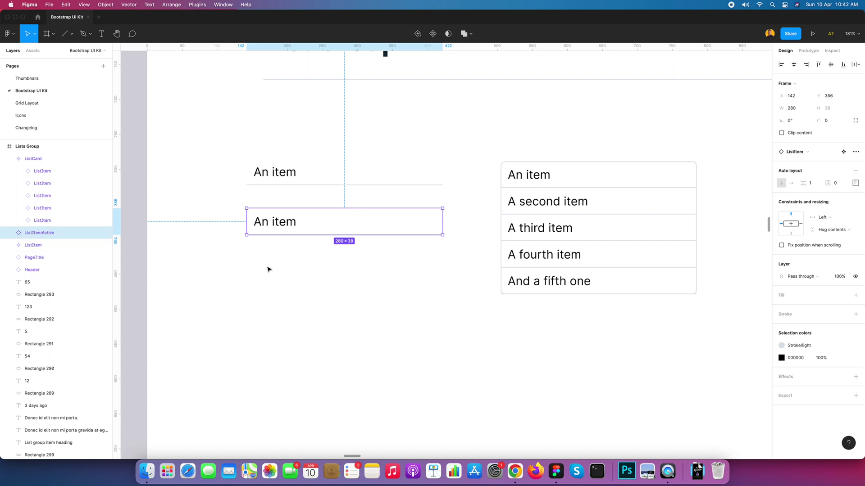
# Apply the Primary/Color style as the fill of ListItemActive's ListItemText frame
pyautogui.click(9, 233)
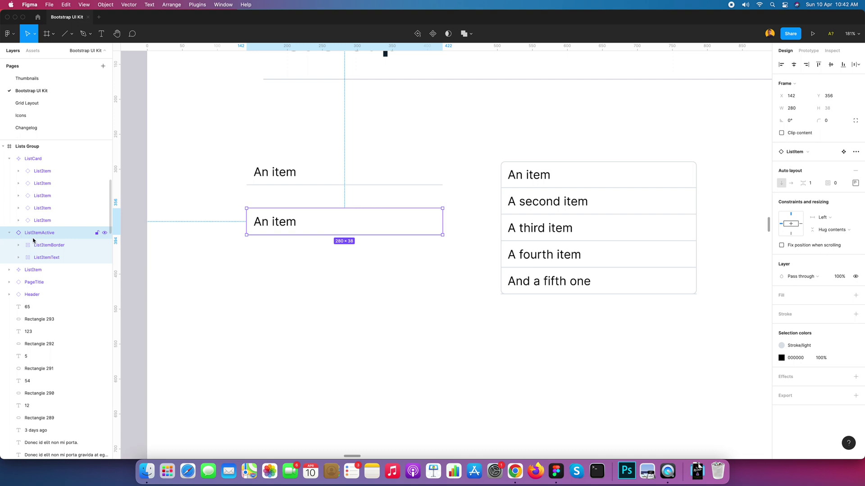
pyautogui.click(56, 245)
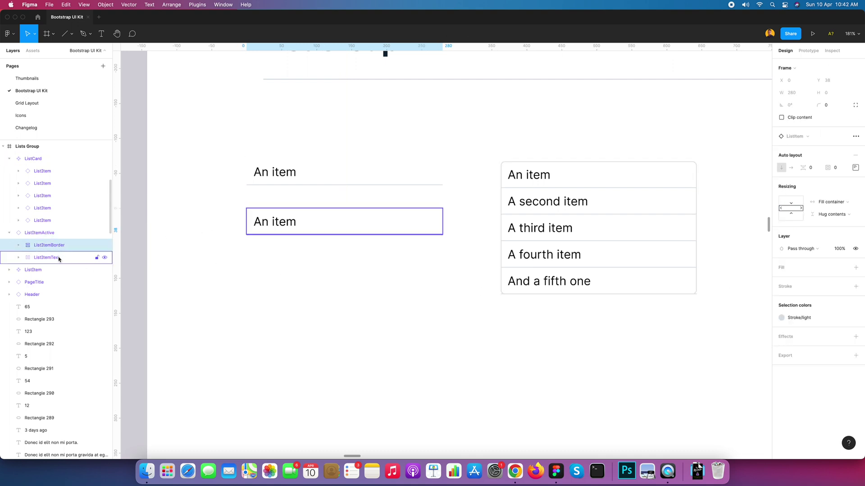
pyautogui.click(59, 259)
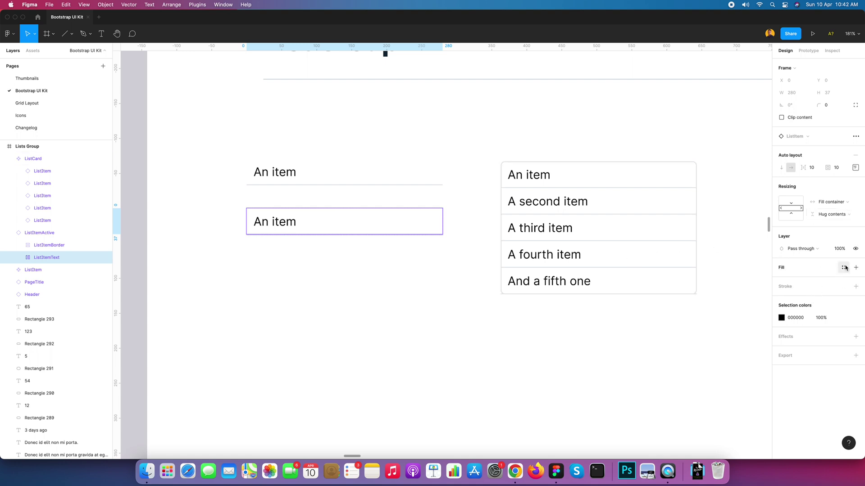
pyautogui.click(843, 268)
pyautogui.click(789, 328)
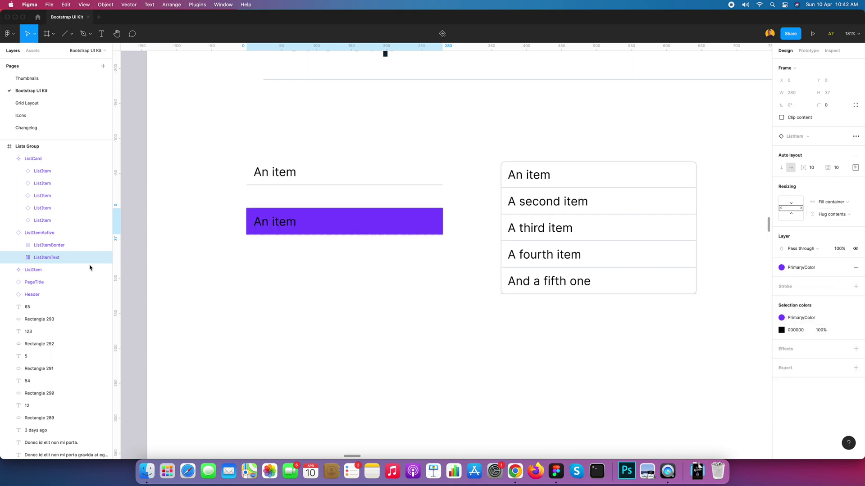
# Apply the Gray / White color style to ListItemActive's "An item" text
pyautogui.click(19, 257)
pyautogui.click(47, 270)
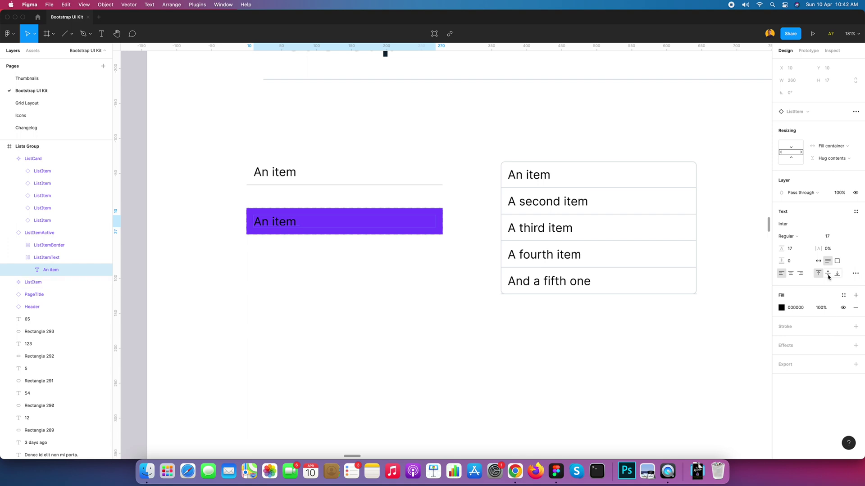
pyautogui.click(843, 295)
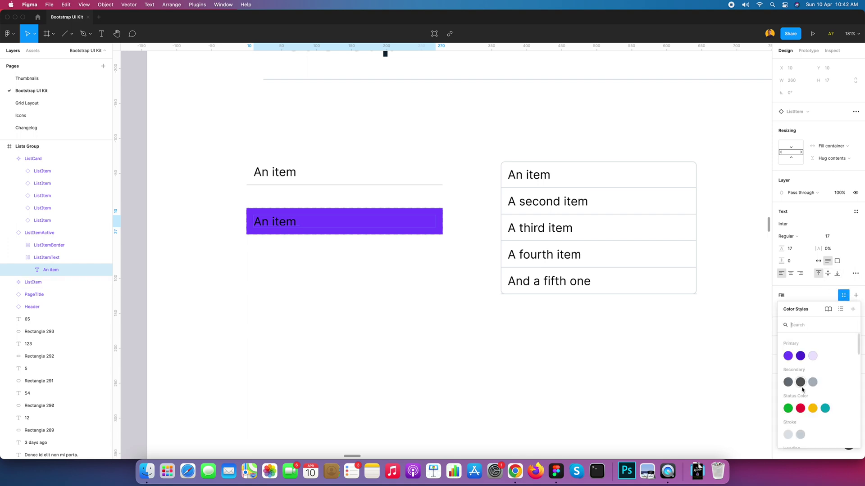
pyautogui.scroll(-5, 806, 412)
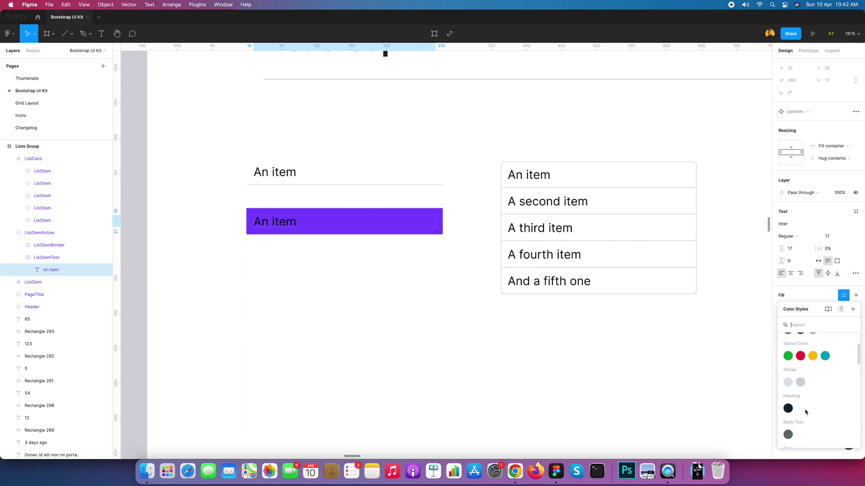
pyautogui.click(788, 411)
pyautogui.click(361, 245)
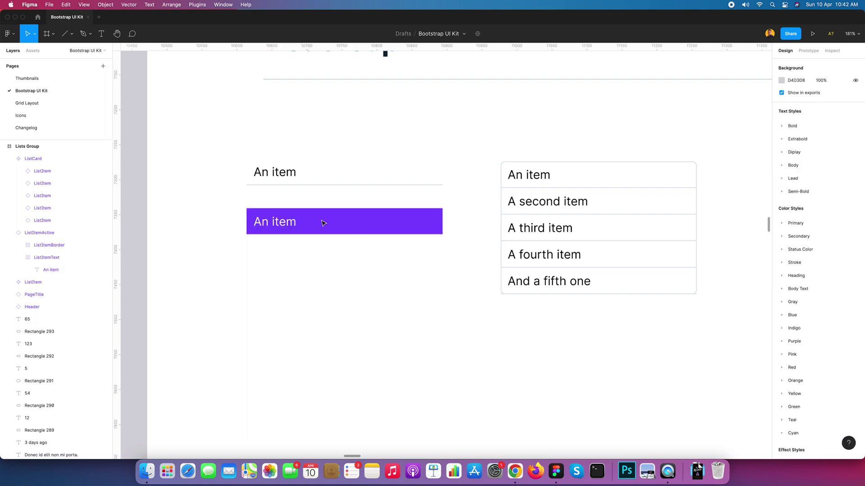
# Change the stroke of the line inside ListItemActive's ListItemBorder to the Primary/Color style
pyautogui.click(322, 231)
pyautogui.click(318, 245)
pyautogui.scroll(5, 323, 235)
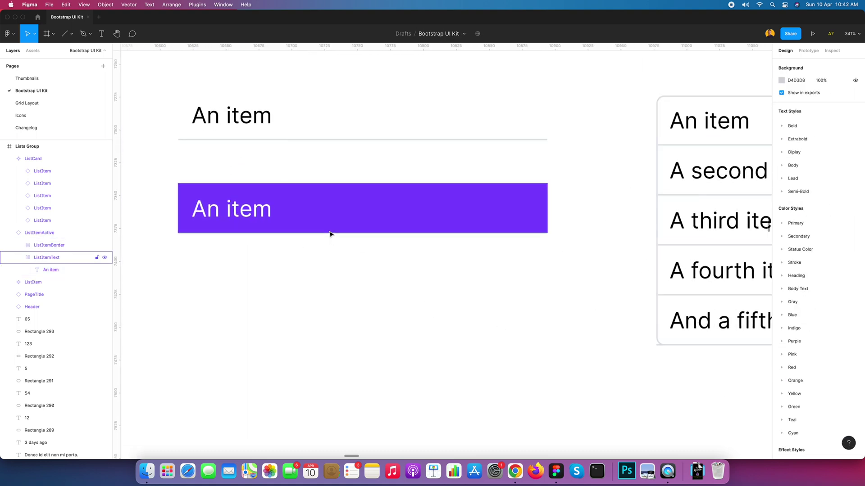
pyautogui.click(57, 249)
pyautogui.click(18, 247)
pyautogui.click(108, 258)
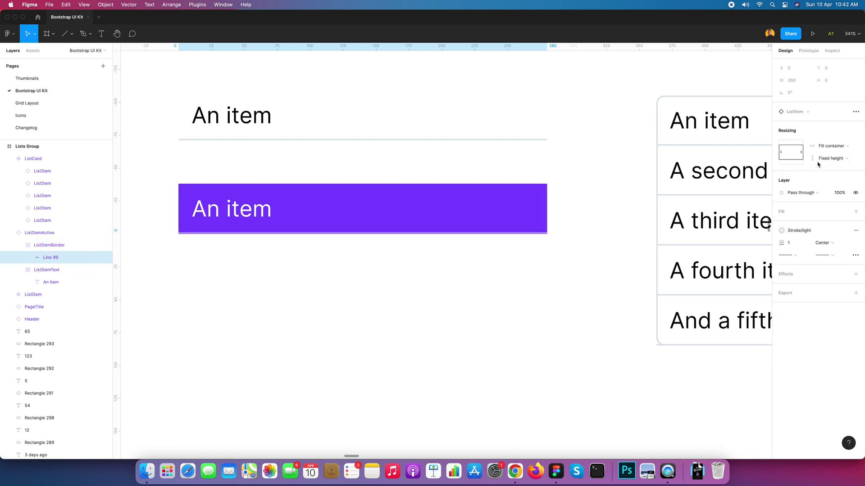
pyautogui.click(800, 231)
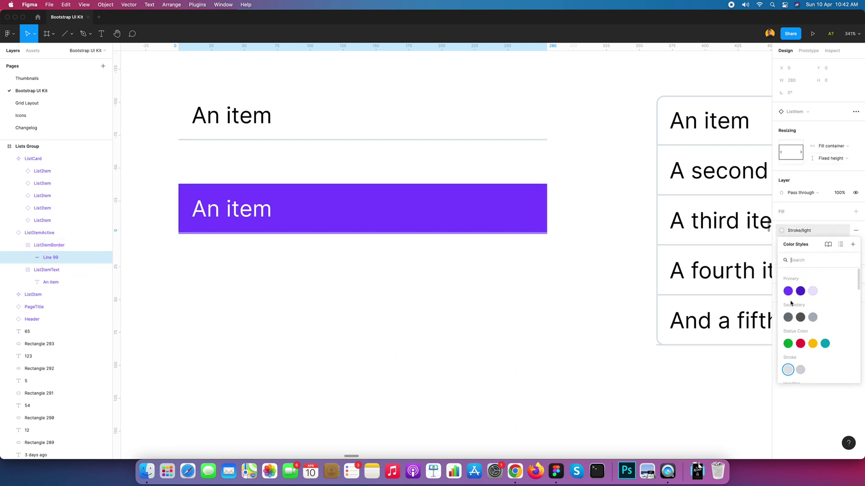
pyautogui.click(788, 291)
pyautogui.click(386, 263)
# Collapse ListItemActive's layers and convert it into its own component
pyautogui.scroll(-3, 386, 259)
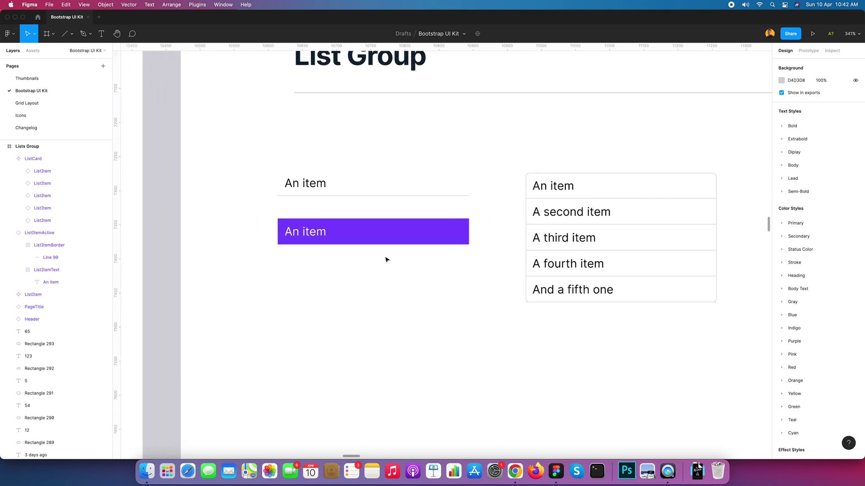
pyautogui.scroll(-3, 386, 260)
pyautogui.hscroll(2, 429, 256)
pyautogui.click(387, 242)
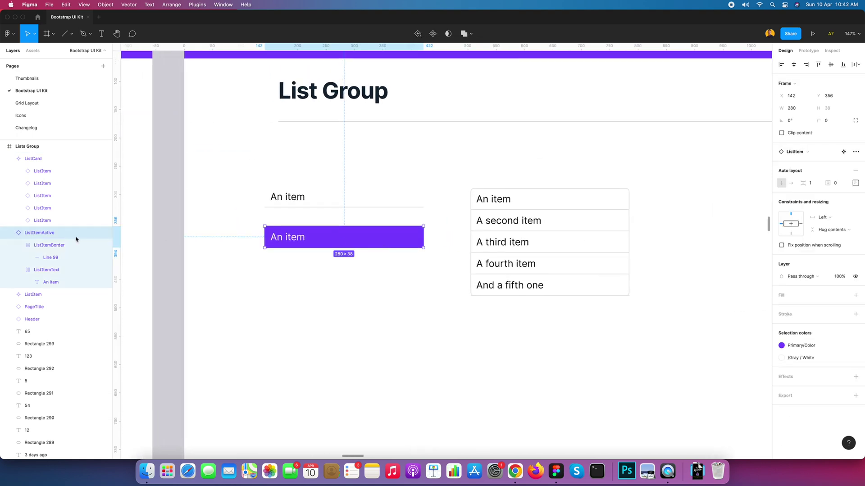
pyautogui.click(9, 233)
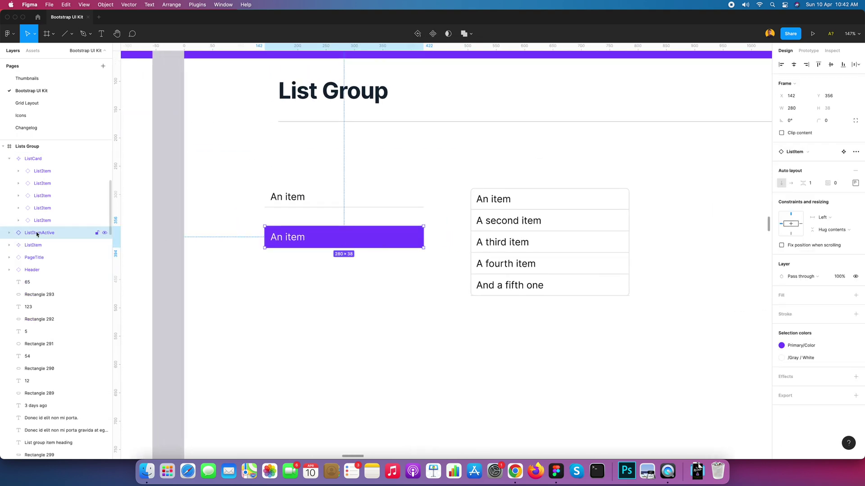
pyautogui.rightClick(315, 237)
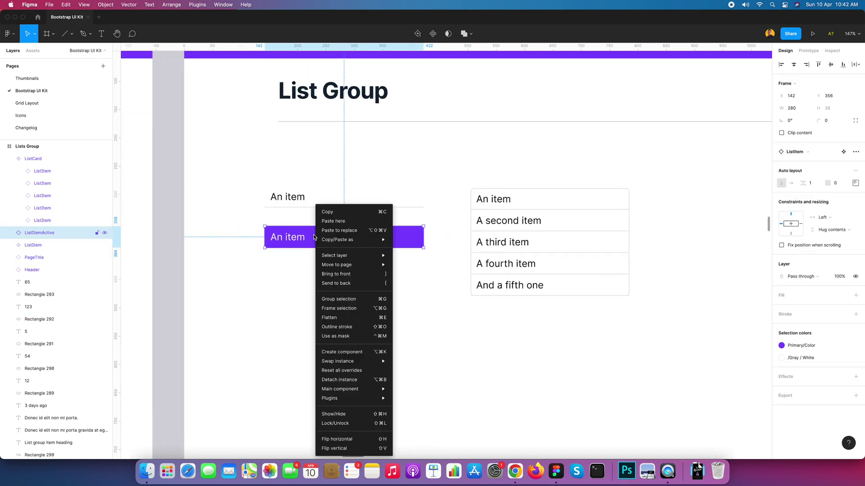
pyautogui.click(351, 352)
pyautogui.click(353, 304)
pyautogui.click(336, 238)
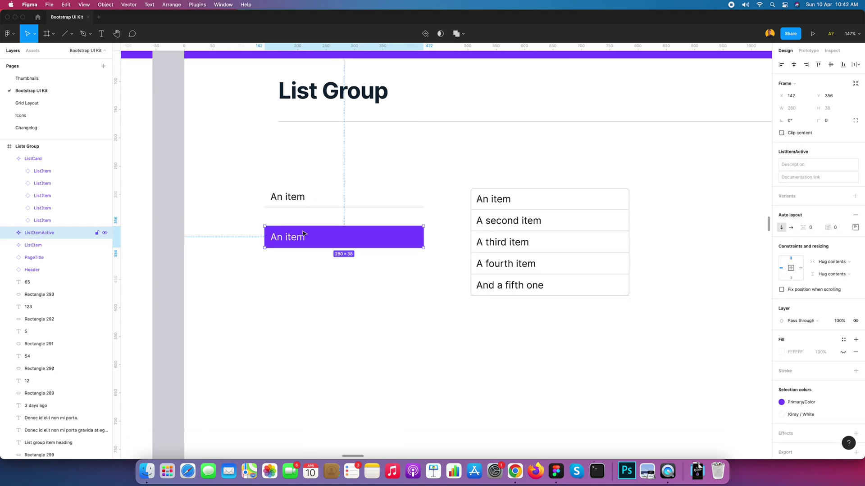
pyautogui.click(321, 202)
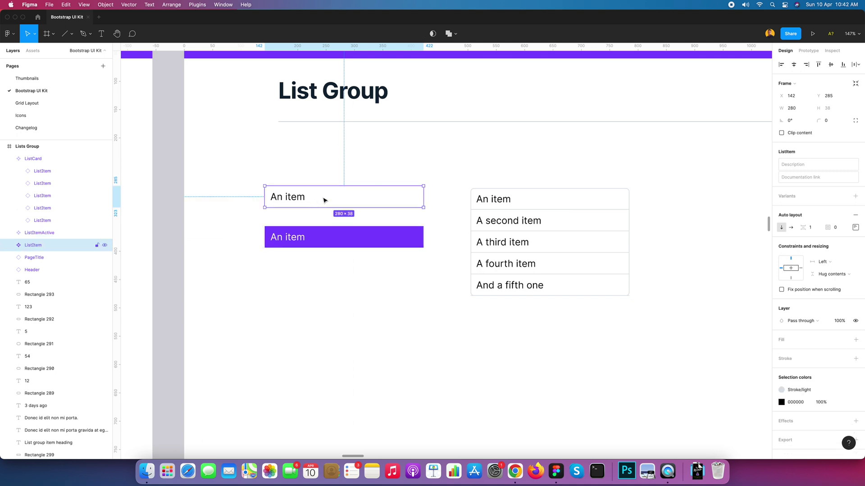
pyautogui.click(324, 239)
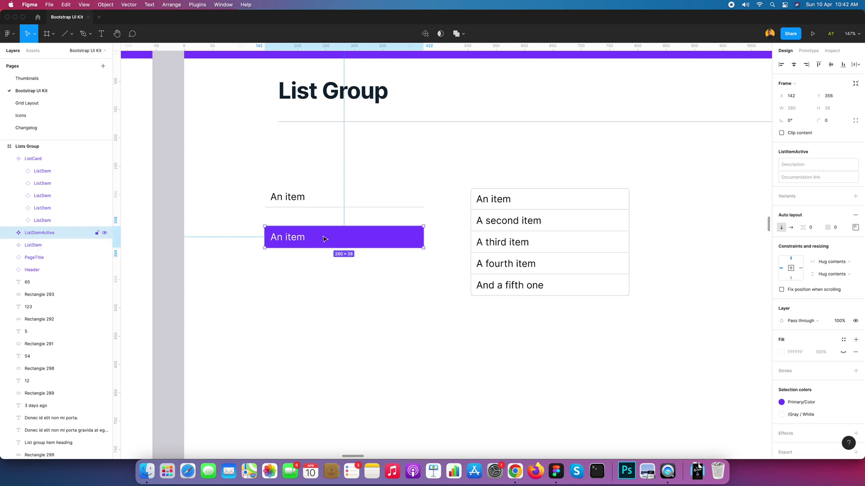
# Swap ListCard's first row instance from ListItem to ListItemActive
pyautogui.click(524, 201)
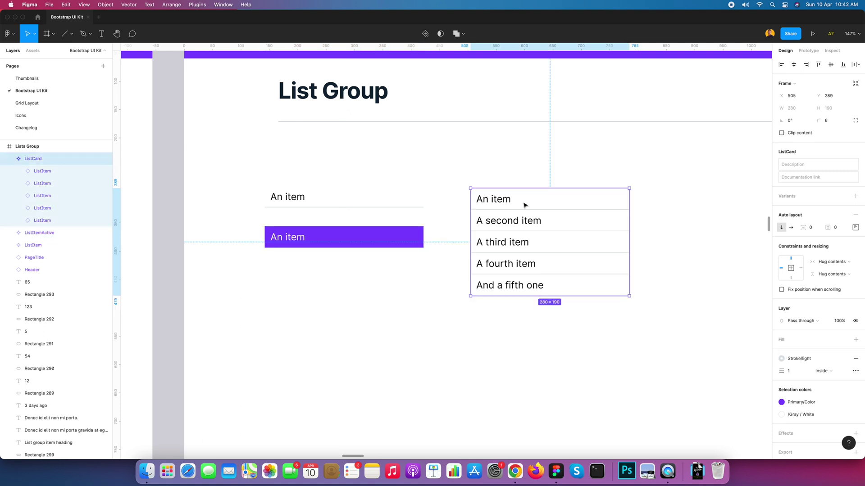
pyautogui.click(523, 201)
pyautogui.click(809, 138)
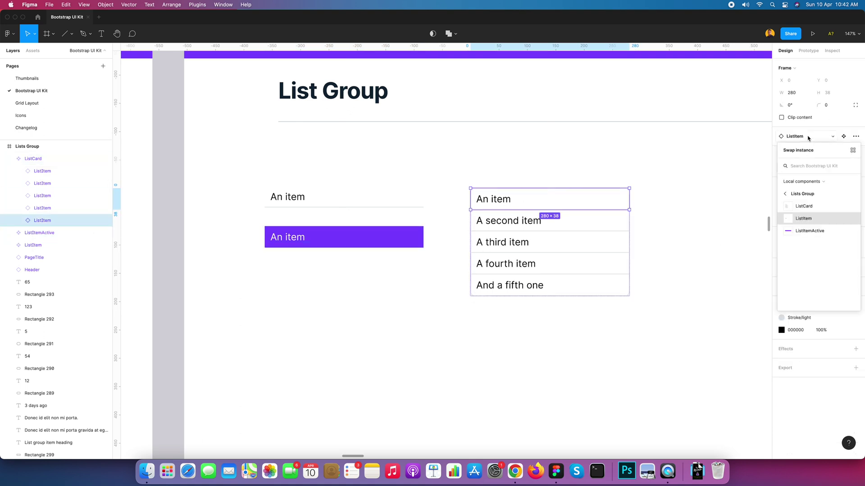
pyautogui.click(813, 235)
pyautogui.click(656, 270)
# Enable Clip content on ListCard so the active row follows the card's rounded corners
pyautogui.hscroll(3, 652, 224)
pyautogui.click(500, 196)
pyautogui.scroll(5, 460, 215)
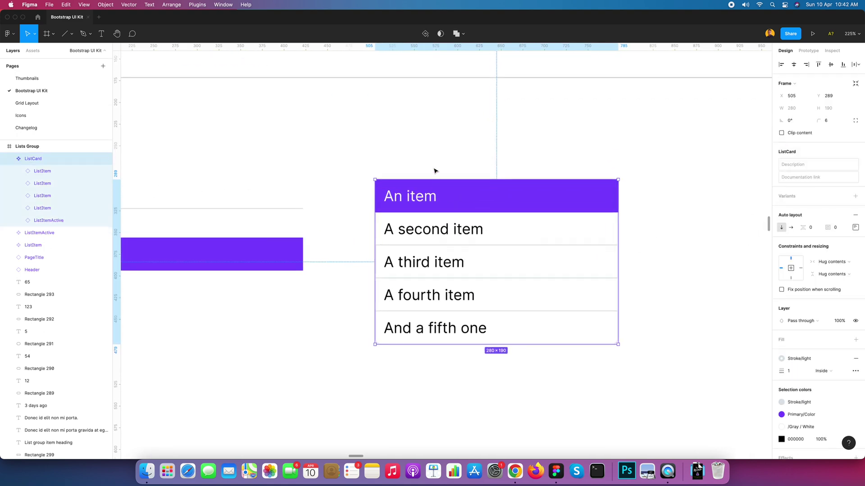
pyautogui.click(359, 187)
pyautogui.scroll(10, 382, 179)
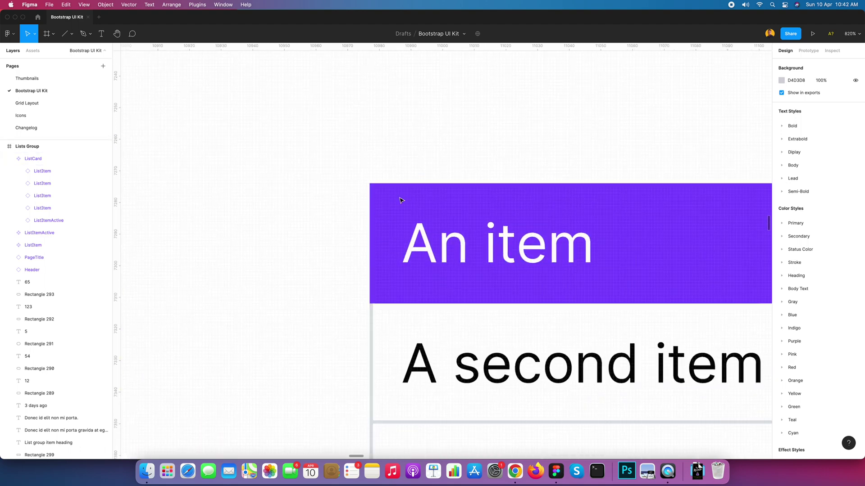
pyautogui.scroll(-10, 380, 211)
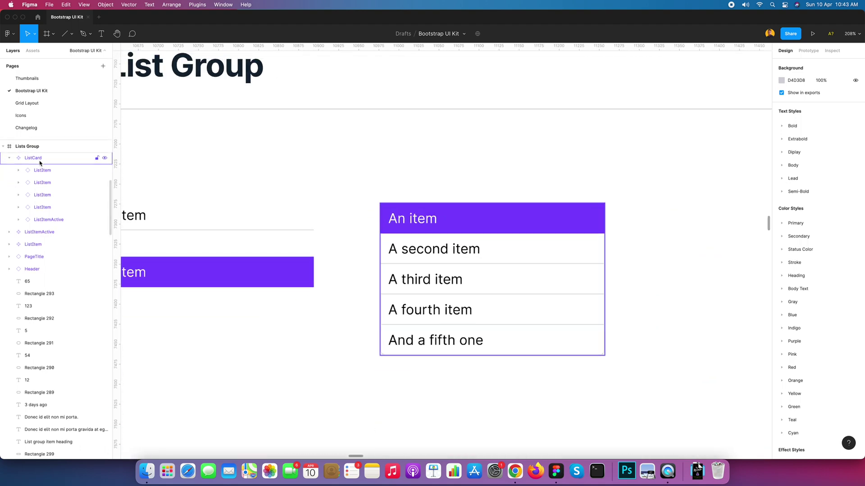
pyautogui.click(38, 159)
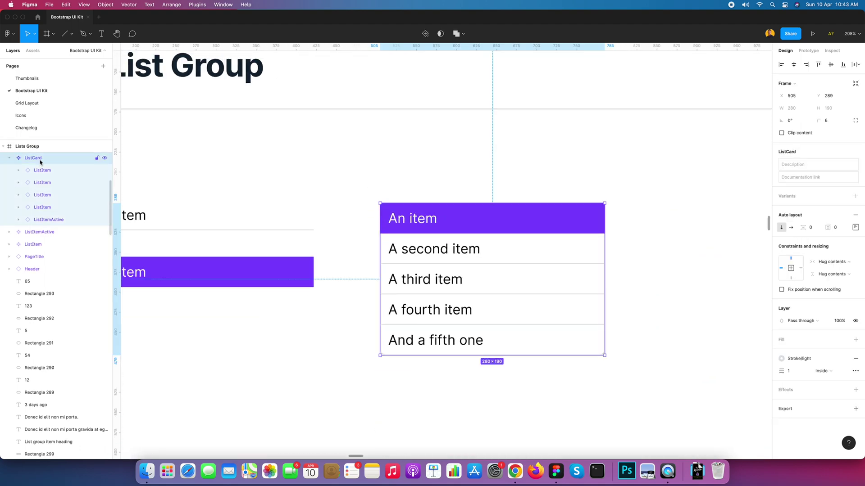
pyautogui.click(781, 133)
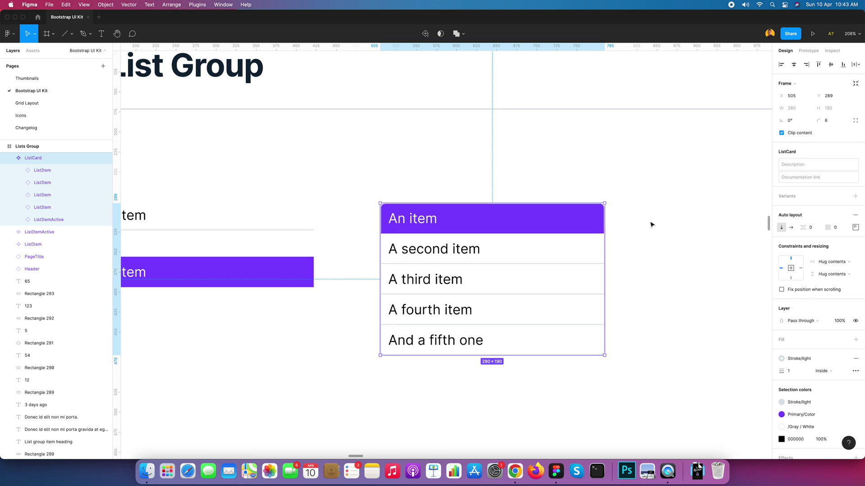
# Examine ListCard's clipped top corners up close and check the card as a whole
pyautogui.click(653, 224)
pyautogui.scroll(5, 640, 217)
pyautogui.scroll(-10, 585, 216)
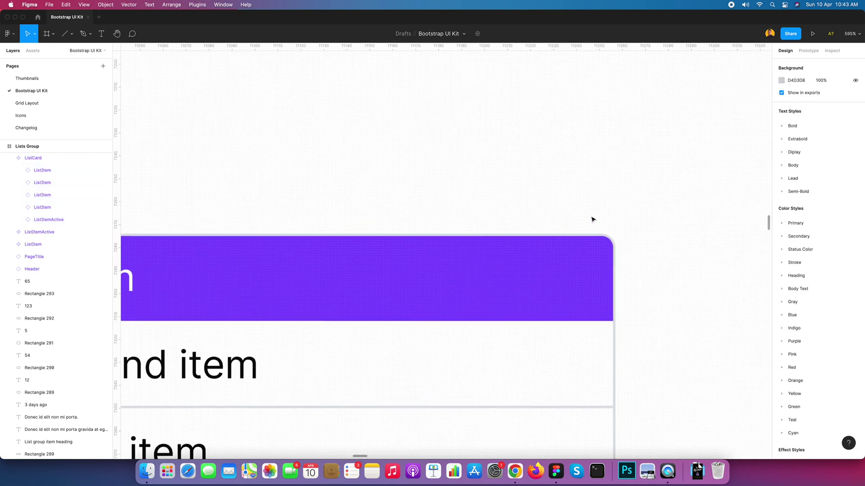
pyautogui.hscroll(-3, 465, 272)
pyautogui.scroll(-1, 465, 273)
pyautogui.click(587, 232)
pyautogui.click(525, 195)
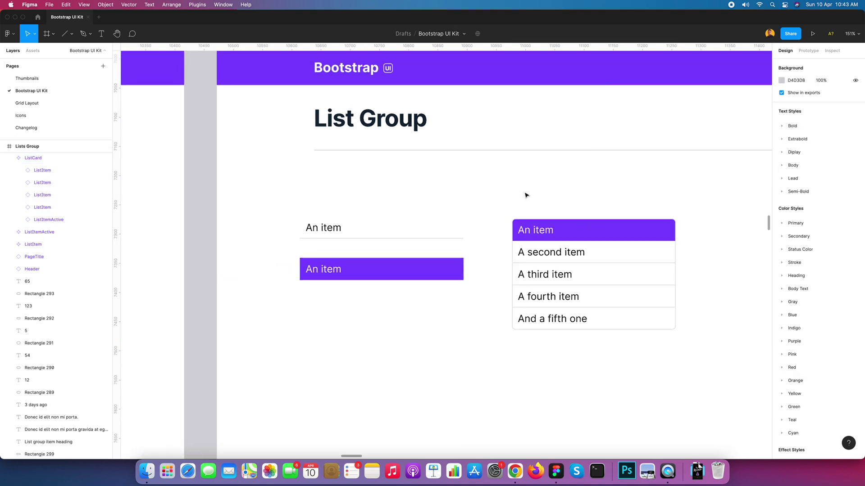
# Move ListItem slightly up and right under the page title, and place ListItemActive below it at about X 161, Y 337
pyautogui.click(361, 221)
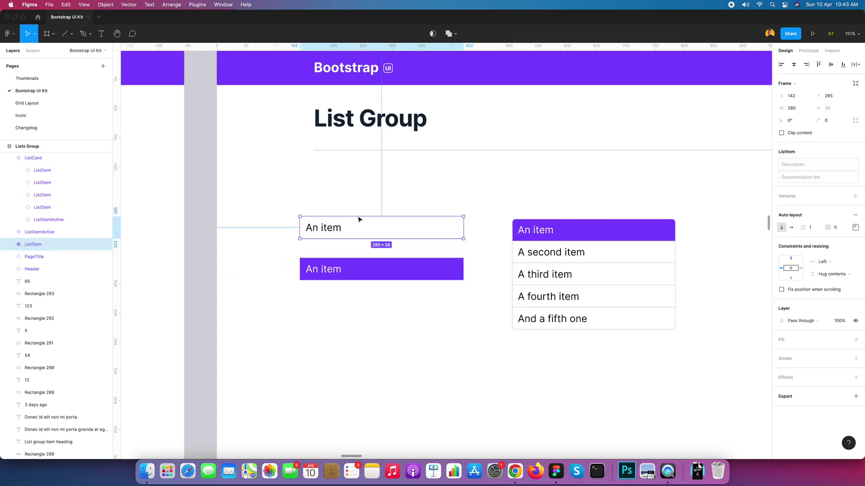
pyautogui.moveTo(360, 221); pyautogui.dragTo(372, 216)
pyautogui.moveTo(330, 275)
pyautogui.mouseDown()
pyautogui.moveTo(342, 279)
pyautogui.moveTo(342, 264)
pyautogui.mouseUp()
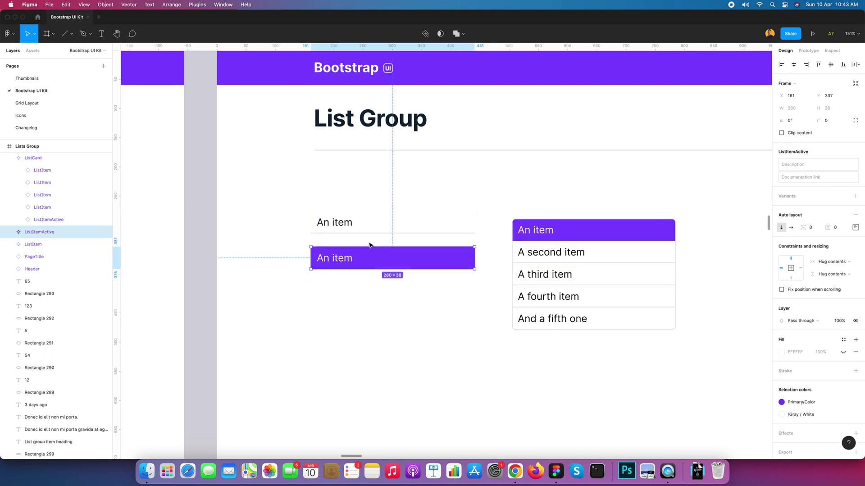
# Switch to Chrome and find the disabled item example under Disabled items on the Bootstrap list group page
pyautogui.click(515, 472)
pyautogui.scroll(-5, 364, 310)
pyautogui.moveTo(346, 281); pyautogui.dragTo(298, 282)
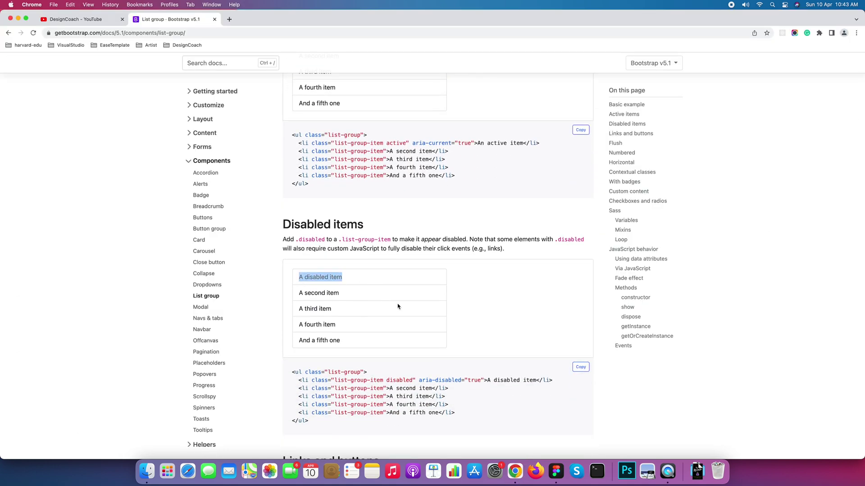
# Back in Figma, place a copy of ListItem below ListItemActive at X 161, Y 409
pyautogui.press('super+Tab')
pyautogui.click(383, 224)
pyautogui.moveTo(381, 293); pyautogui.dragTo(381, 307)
pyautogui.scroll(-6, 43, 295)
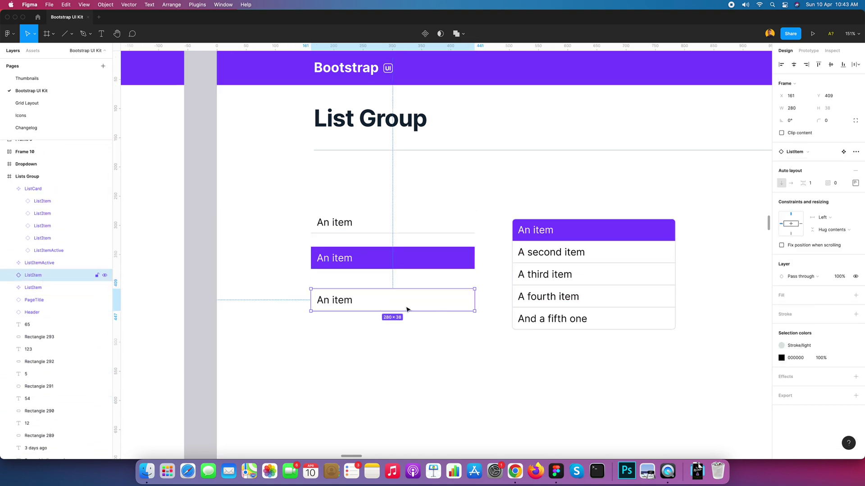
# Rename the copied ListItem layer as ListItemDisabled
pyautogui.press('super+r')
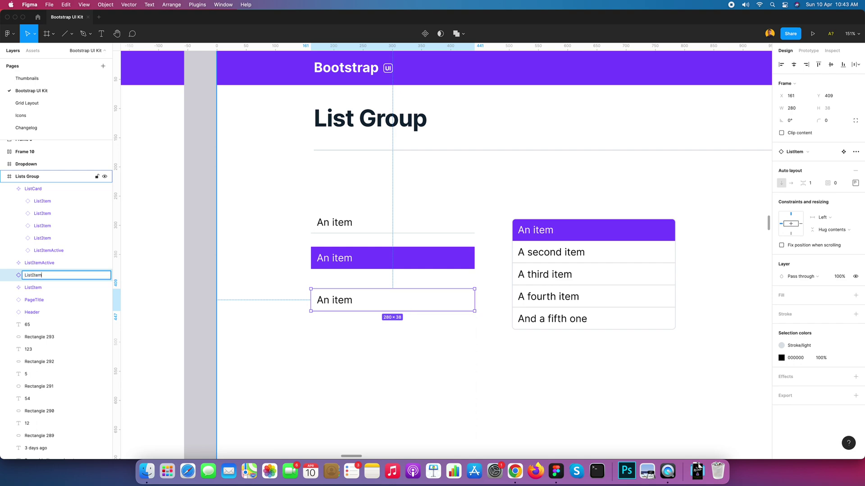
pyautogui.press('Return')
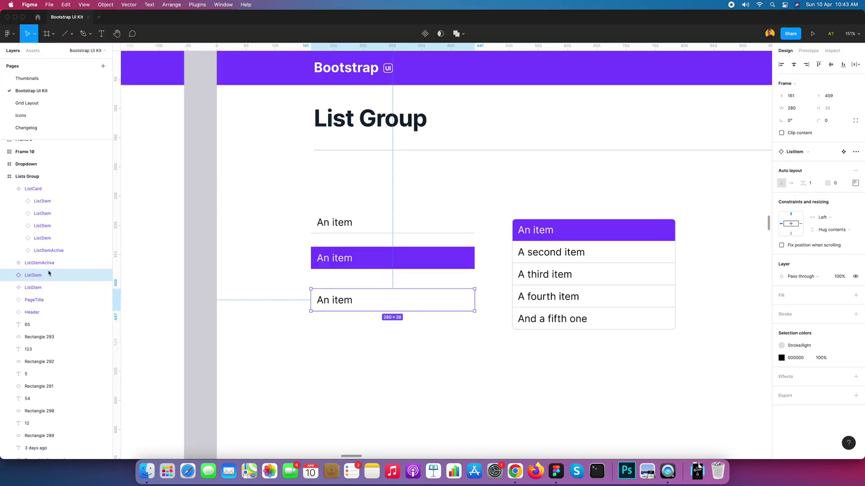
pyautogui.press('super+r')
pyautogui.press('Right')
pyautogui.write('disabled')
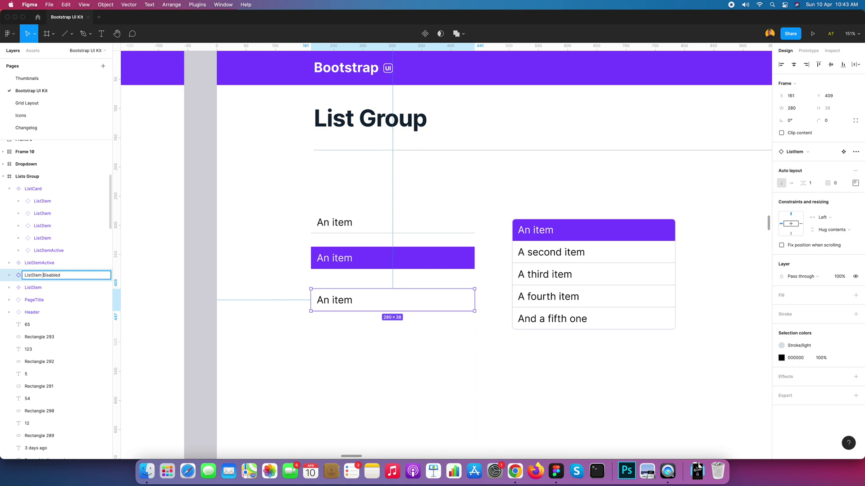
pyautogui.press('BackSpace')
pyautogui.press('Return')
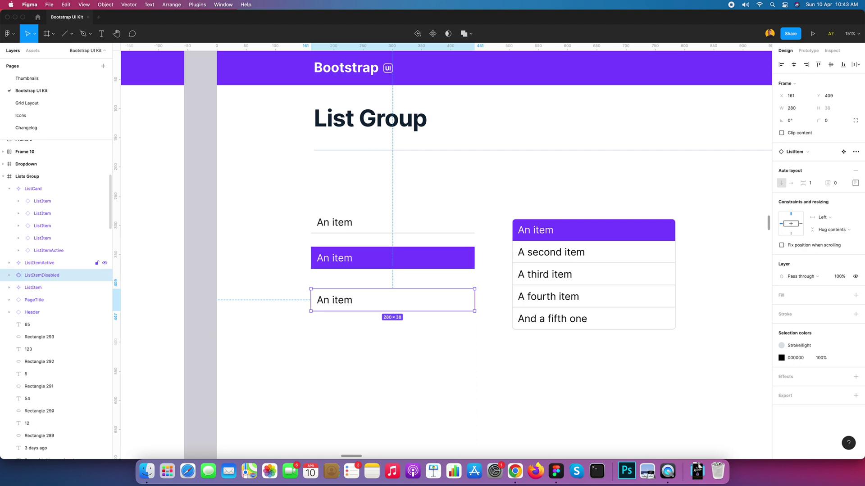
# Recolour ListItemDisabled's black text with the Secondary/Light Color style
pyautogui.click(379, 359)
pyautogui.click(379, 302)
pyautogui.click(843, 358)
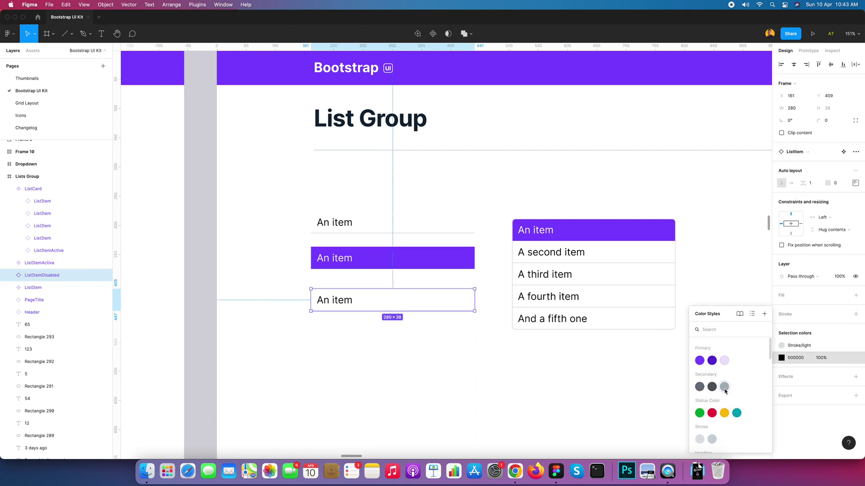
pyautogui.click(725, 390)
# Change ListItemDisabled's label to "A disabled item", matching the wording of the Bootstrap example in Chrome
pyautogui.click(334, 337)
pyautogui.doubleClick(341, 304)
pyautogui.doubleClick(341, 305)
pyautogui.write('disabled')
pyautogui.press('super+Tab')
pyautogui.moveTo(342, 279); pyautogui.dragTo(296, 281)
pyautogui.press('super+Tab')
pyautogui.press('super+a')
pyautogui.write('A disabled item')
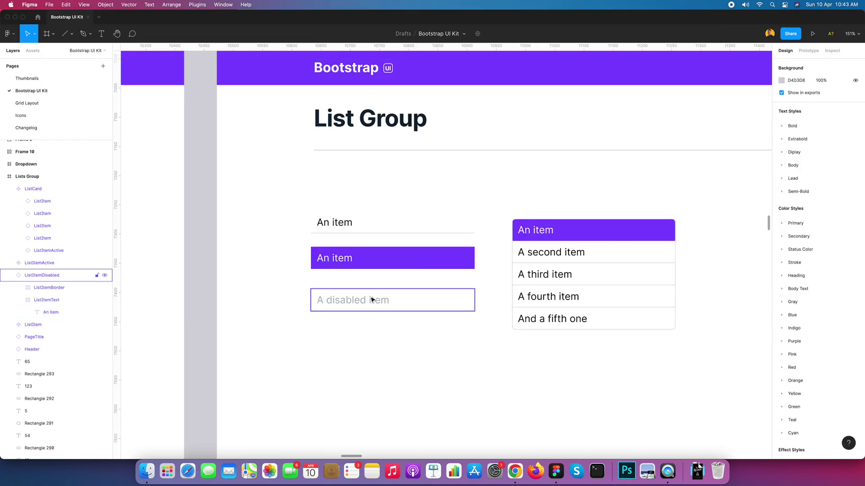
# Turn ListItemDisabled into its own component and move it slightly to the right
pyautogui.click(372, 300)
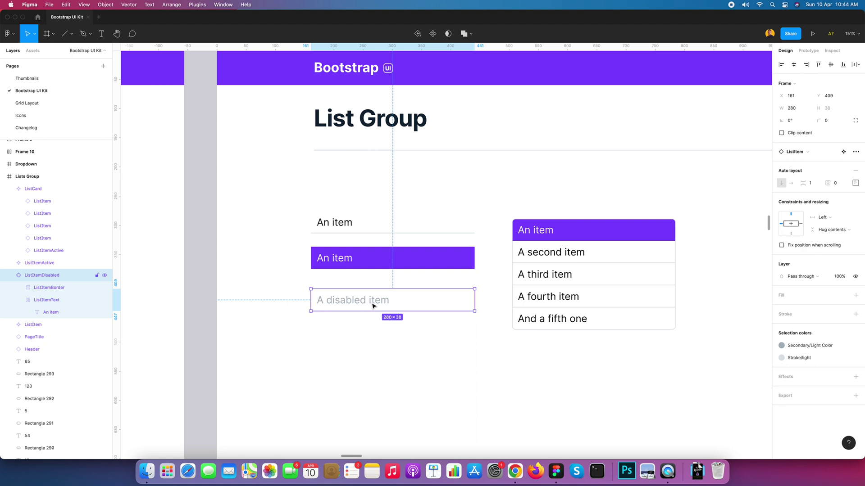
pyautogui.press('super+r')
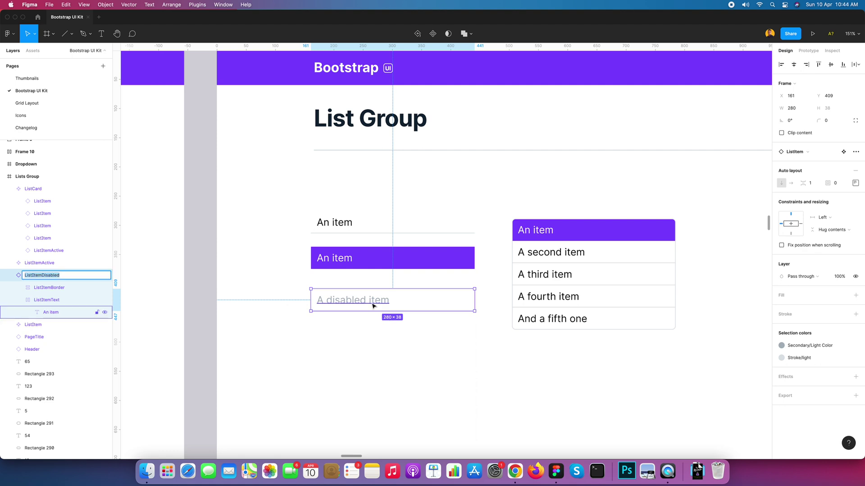
pyautogui.click(373, 340)
pyautogui.click(372, 305)
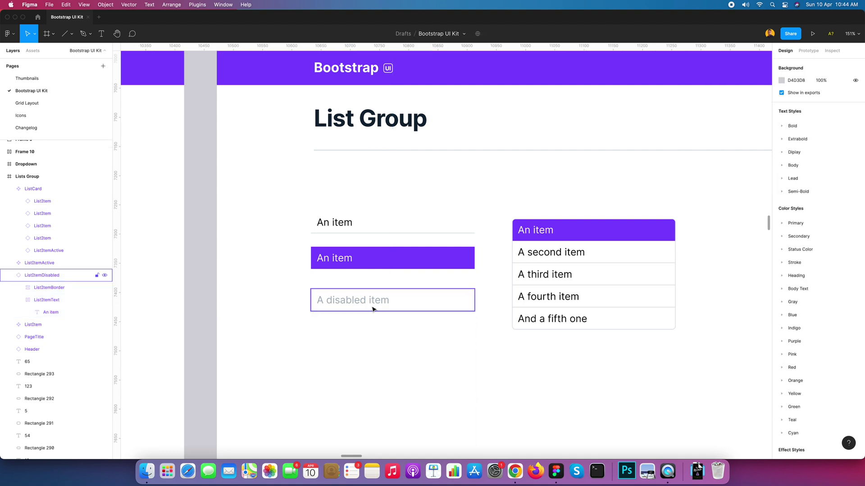
pyautogui.rightClick(371, 301)
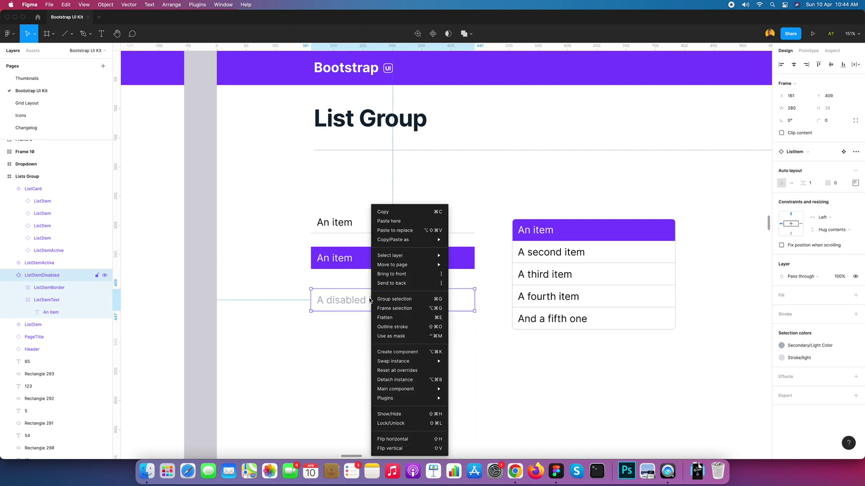
pyautogui.click(393, 351)
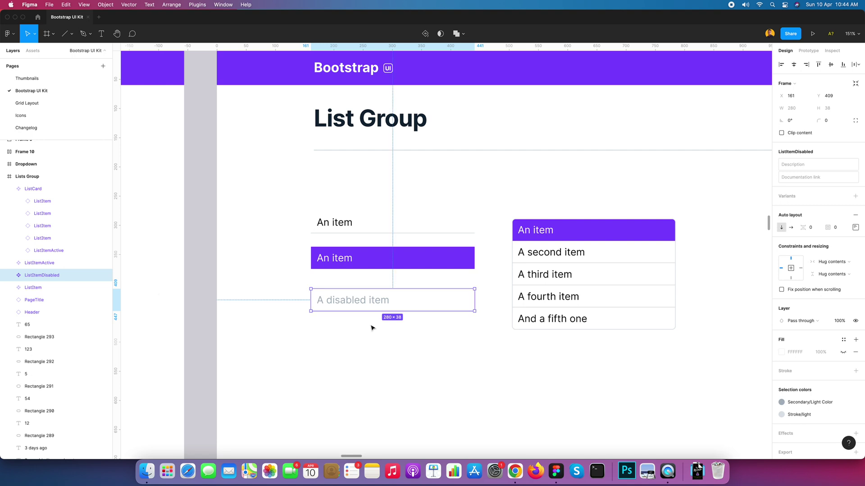
pyautogui.moveTo(425, 303); pyautogui.dragTo(430, 302)
pyautogui.click(485, 340)
# Swap ListCard's third row instance from ListItem to ListItemDisabled
pyautogui.hscroll(5, 485, 340)
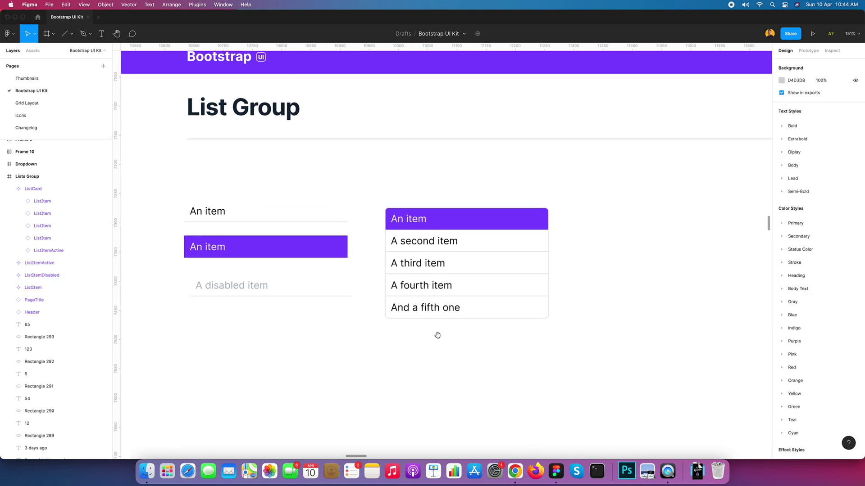
pyautogui.doubleClick(443, 265)
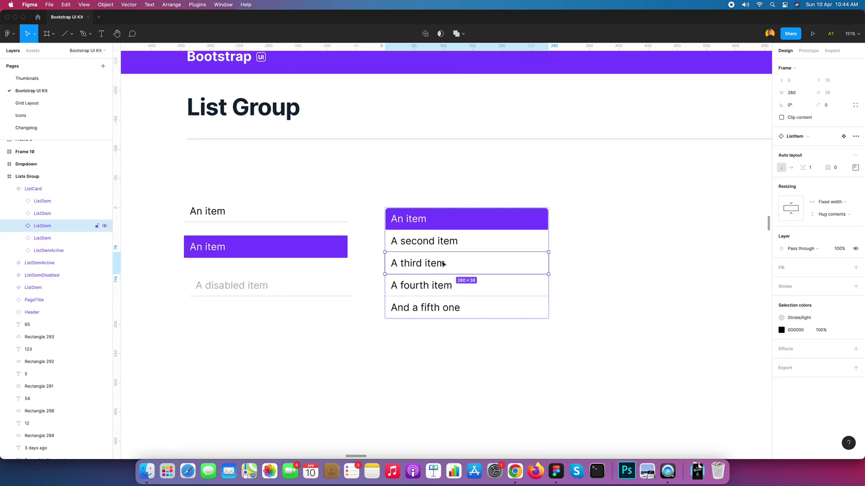
pyautogui.click(799, 139)
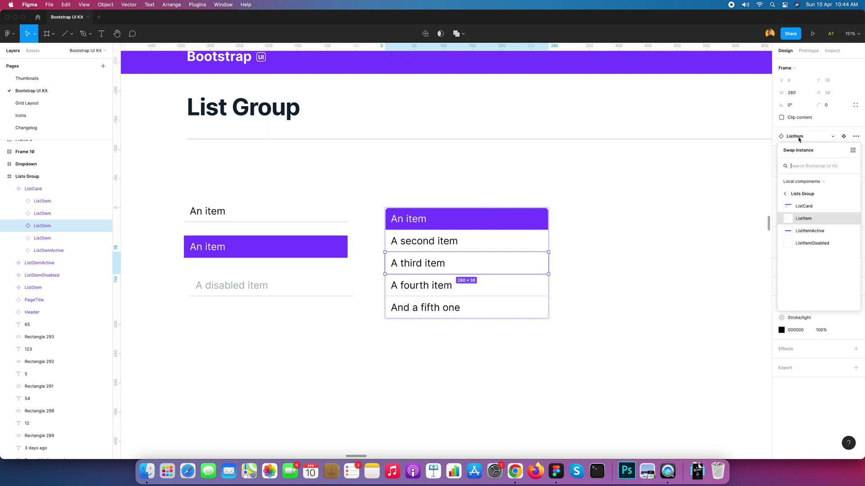
pyautogui.click(810, 245)
pyautogui.click(666, 247)
# Check ListCard and the ListItem component, and view the Lists Group frame as a whole
pyautogui.click(429, 268)
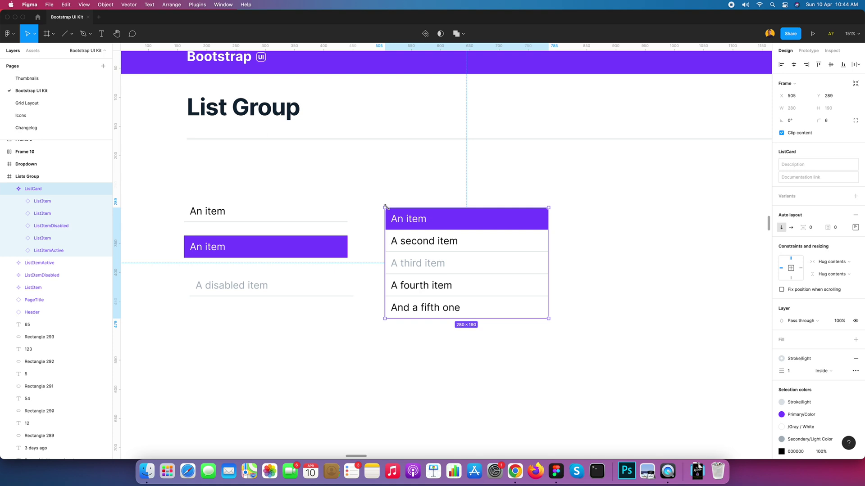
pyautogui.click(346, 206)
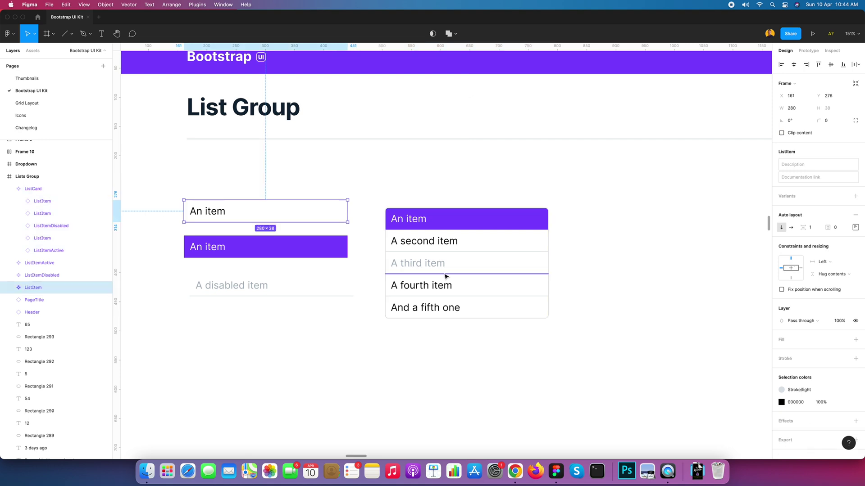
pyautogui.scroll(-5, 444, 276)
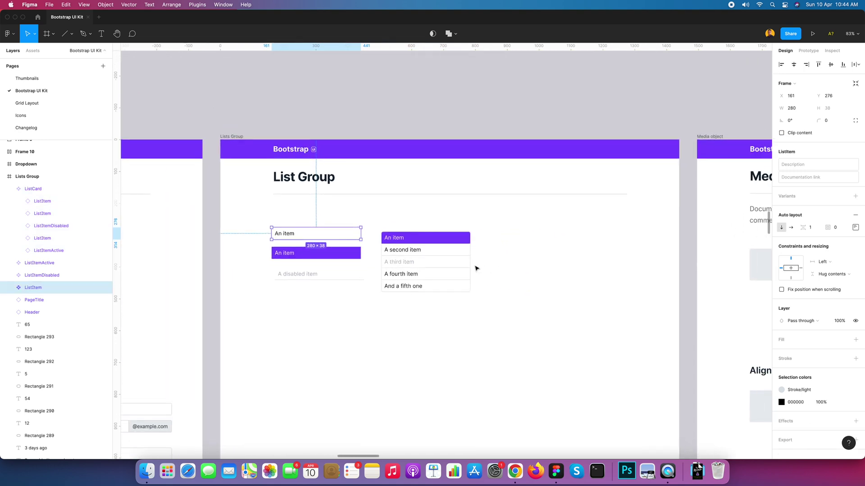